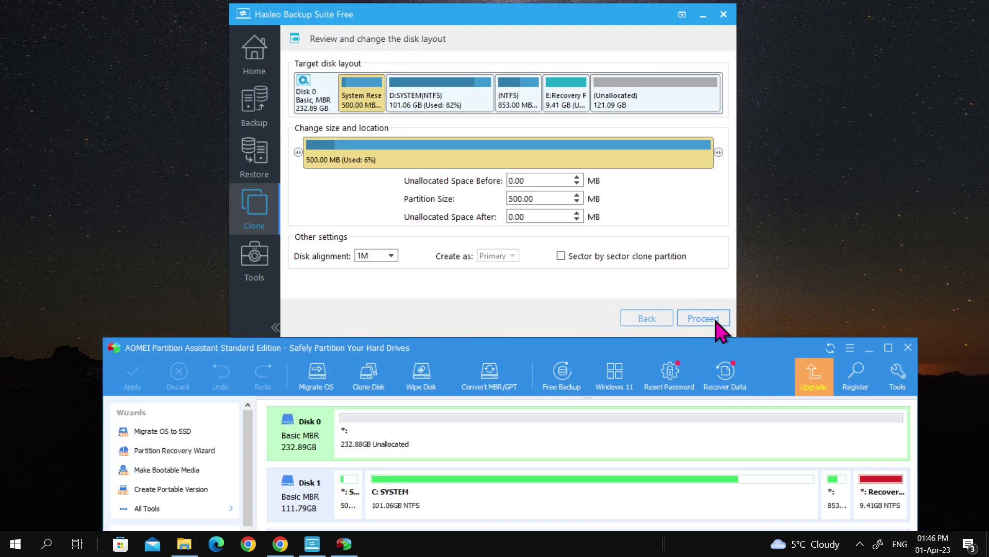
# Step: Start cloning Disk 1 onto Disk 0 and accept AOMEI's disk-properties reload
pyautogui.click(721, 319)
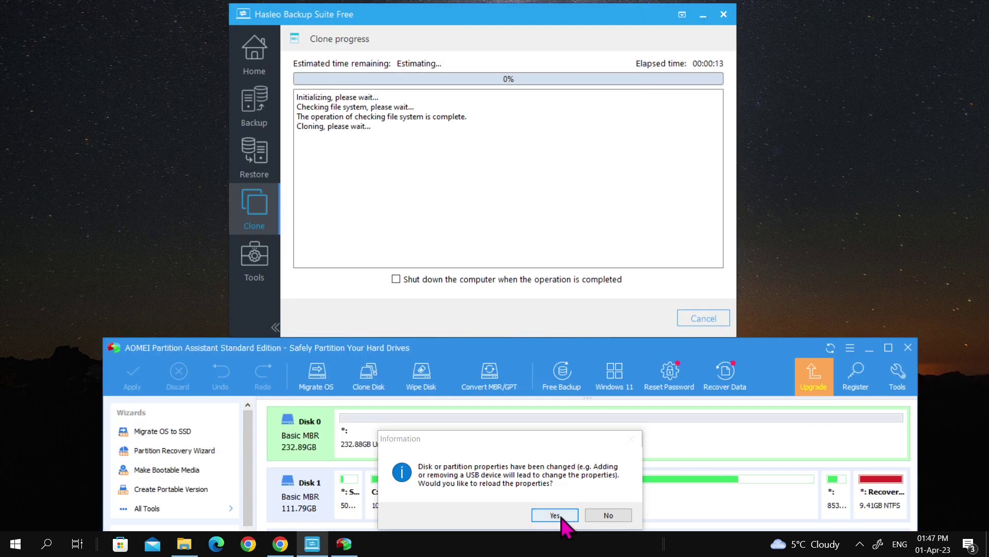
pyautogui.click(564, 517)
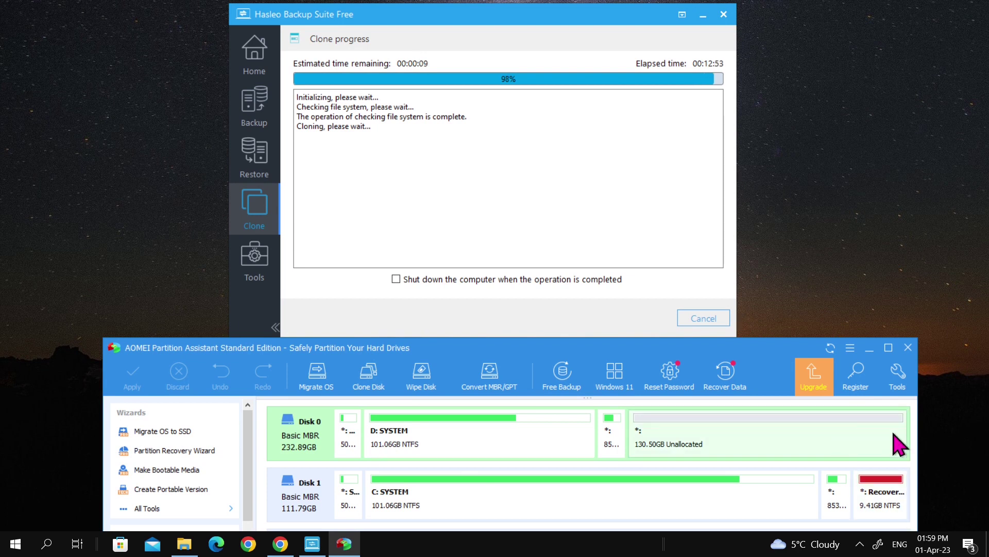
pyautogui.press('Return')
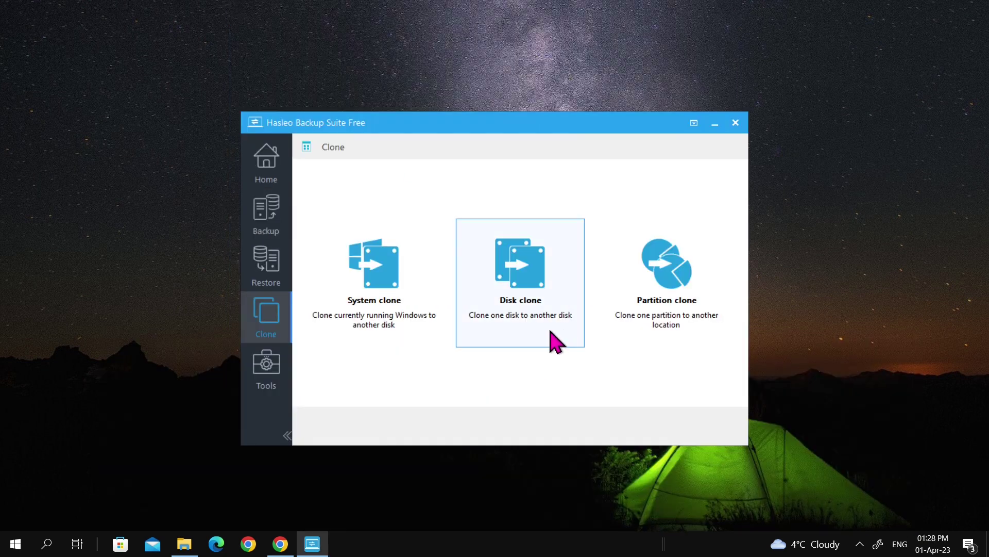
# Step: Begin a new disk clone with Disk 1 selected as the source
pyautogui.click(557, 340)
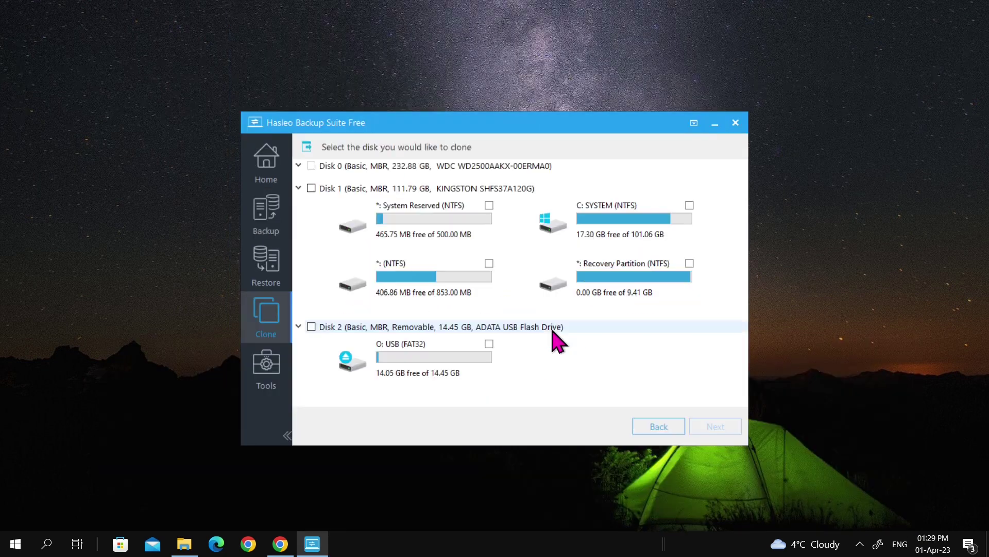
pyautogui.click(311, 189)
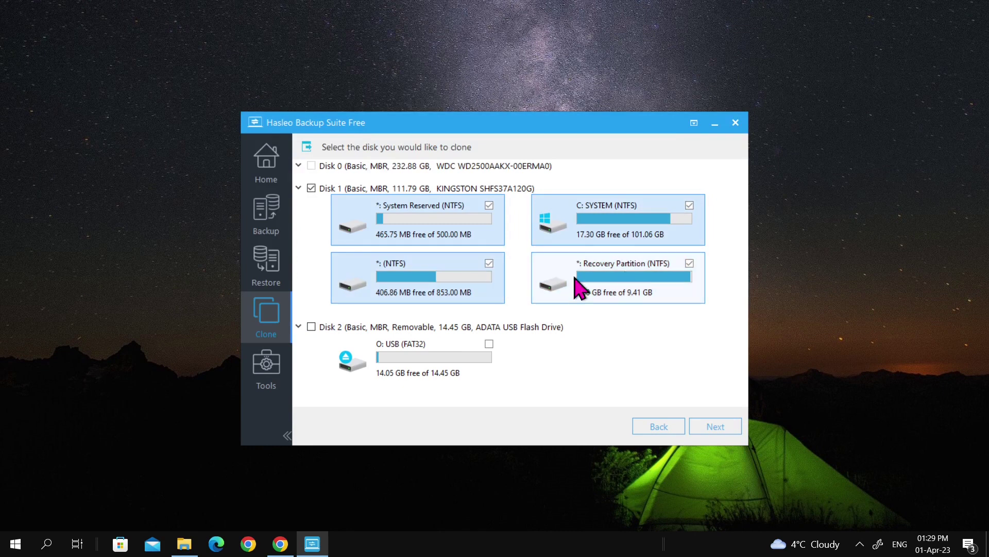
pyautogui.click(719, 430)
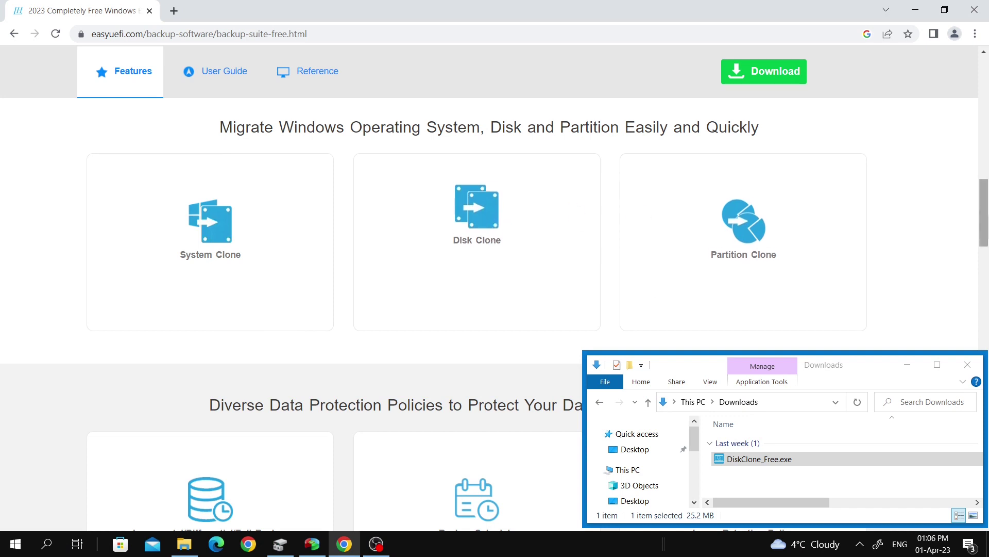
# Step: Download Hasleo_Backup_Suite_Free.exe with the Download (Completely Free) button
pyautogui.moveTo(983, 191); pyautogui.dragTo(986, 105)
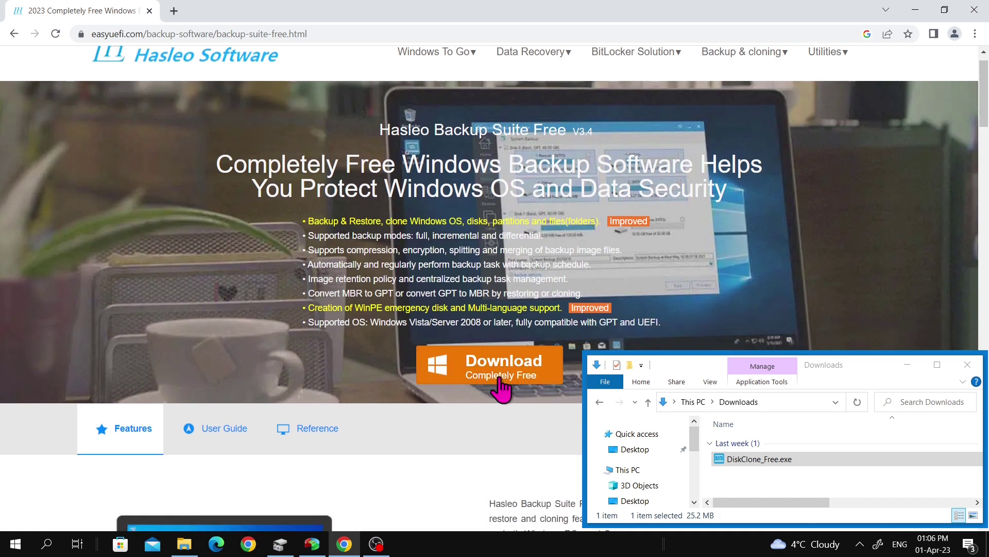
pyautogui.click(498, 373)
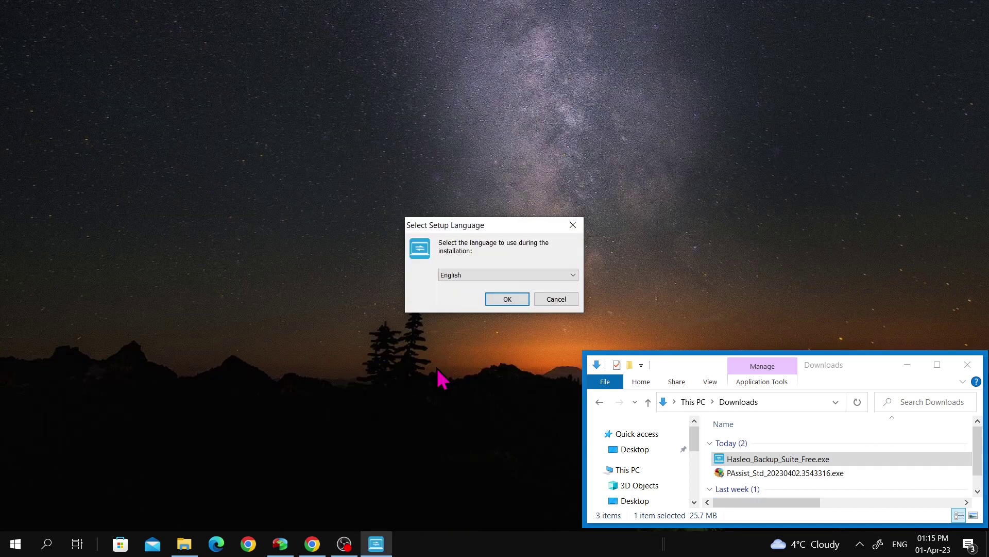
# Step: Keep English as the setup language and accept the licence agreement
pyautogui.click(572, 274)
pyautogui.click(515, 284)
pyautogui.click(519, 300)
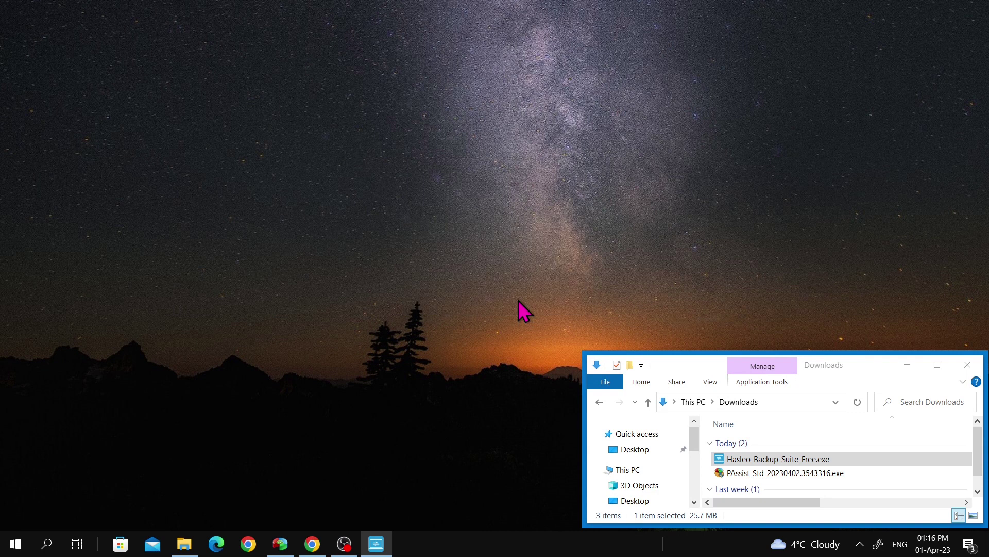
pyautogui.click(374, 334)
pyautogui.moveTo(507, 152); pyautogui.dragTo(500, 111)
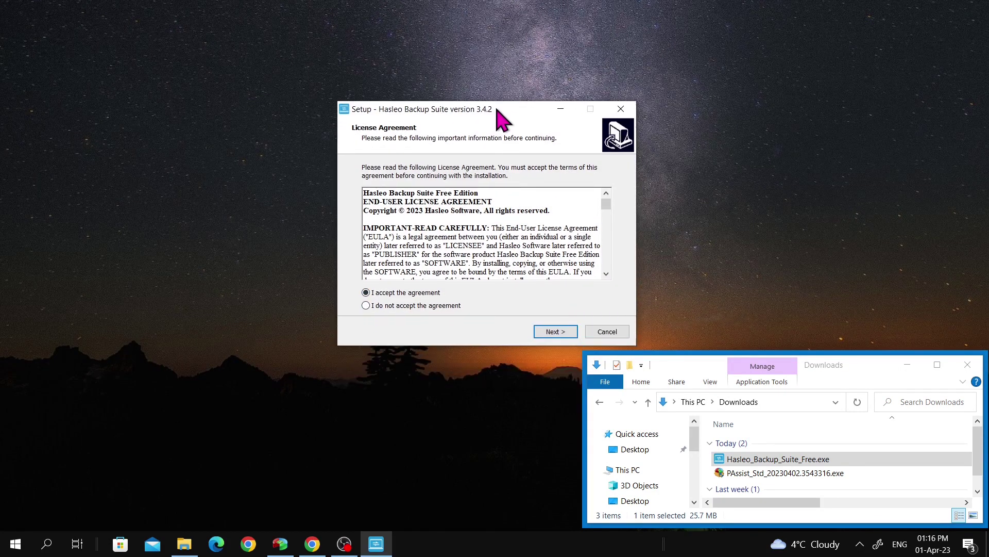
pyautogui.click(555, 332)
# Step: Install to the default location with a desktop shortcut, finishing without launching the suite
pyautogui.click(570, 332)
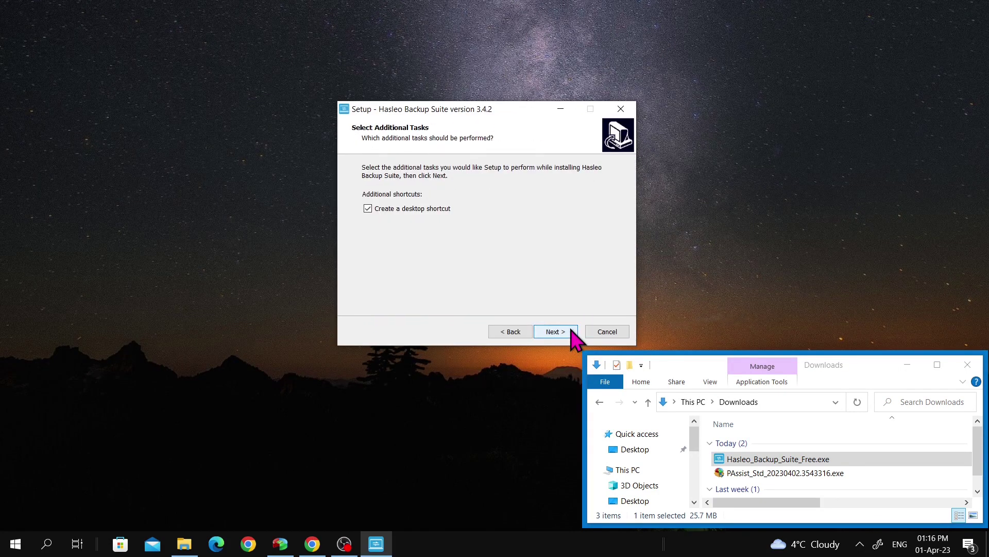
pyautogui.click(571, 331)
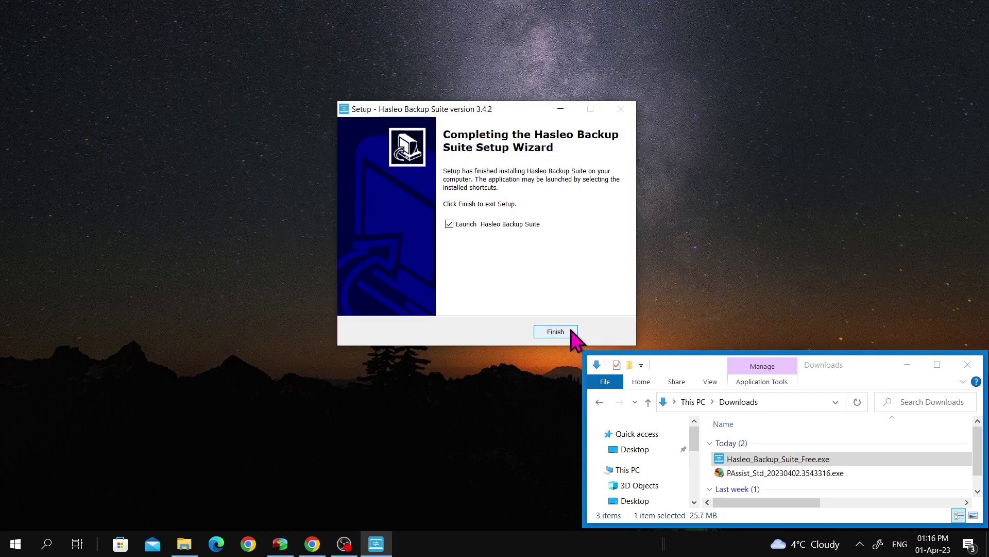
pyautogui.click(449, 226)
pyautogui.click(560, 332)
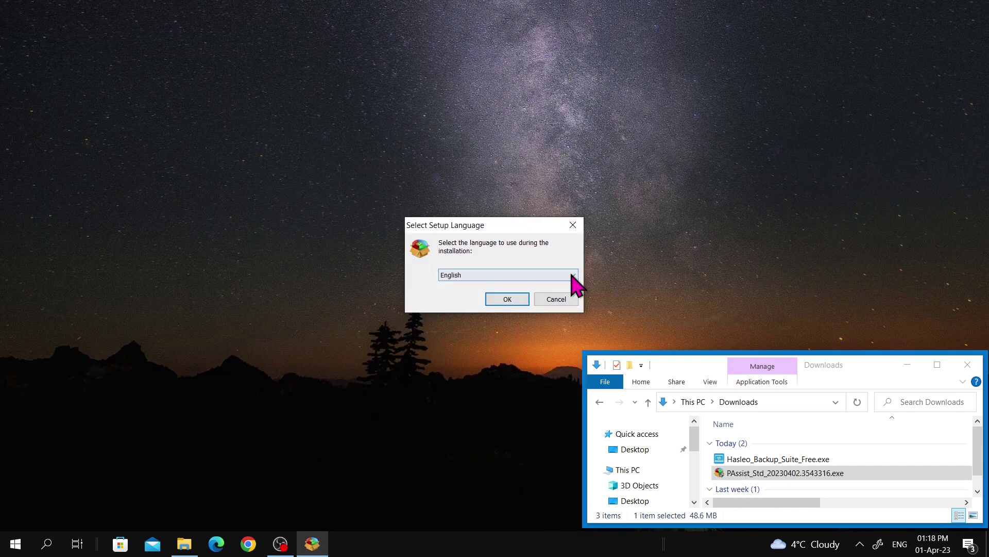
# Step: Download PAssist_Std_20230402.3543316.exe using the Download Freeware button
pyautogui.click(573, 275)
# Step: Keep English as the setup language and run Install Now for AOMEI Partition Assistant
pyautogui.click(573, 275)
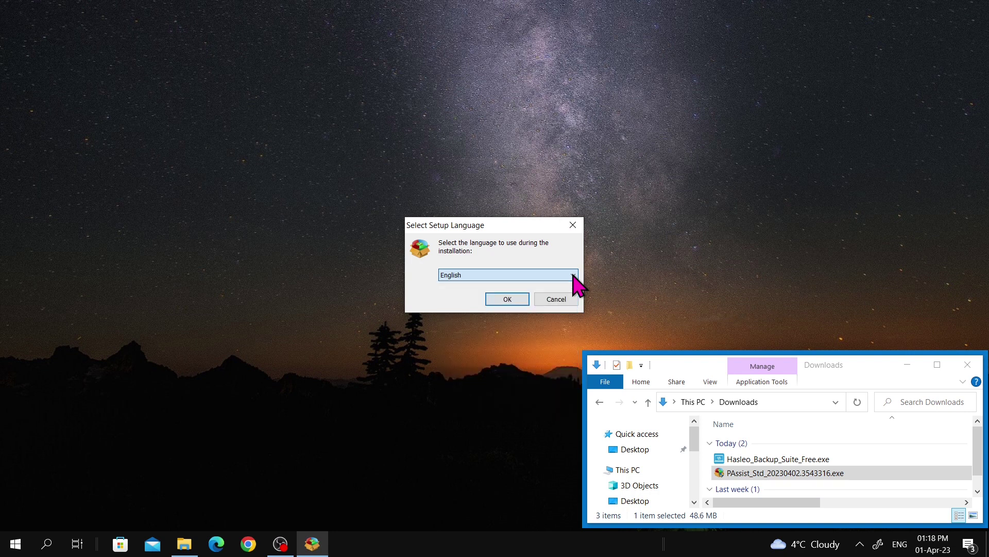
pyautogui.click(521, 304)
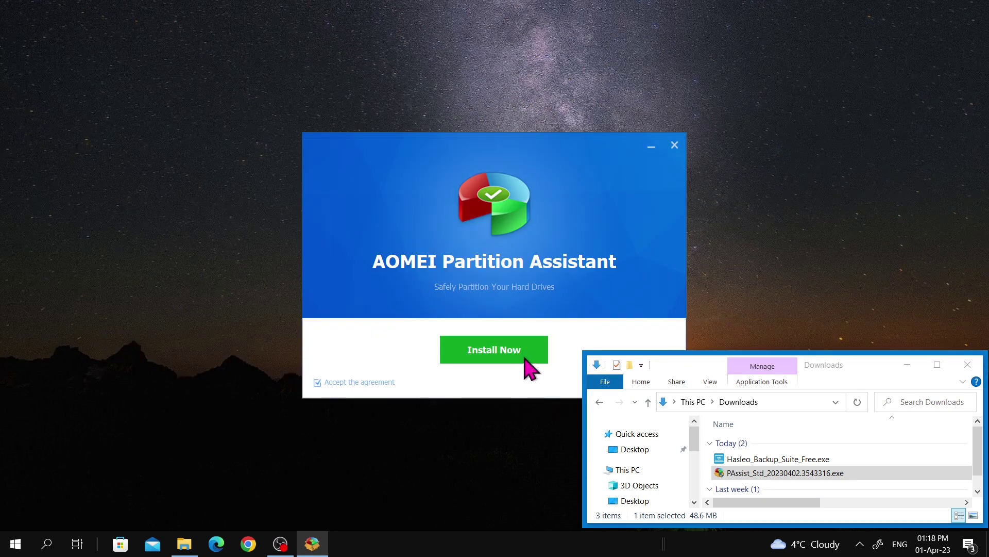
pyautogui.click(526, 358)
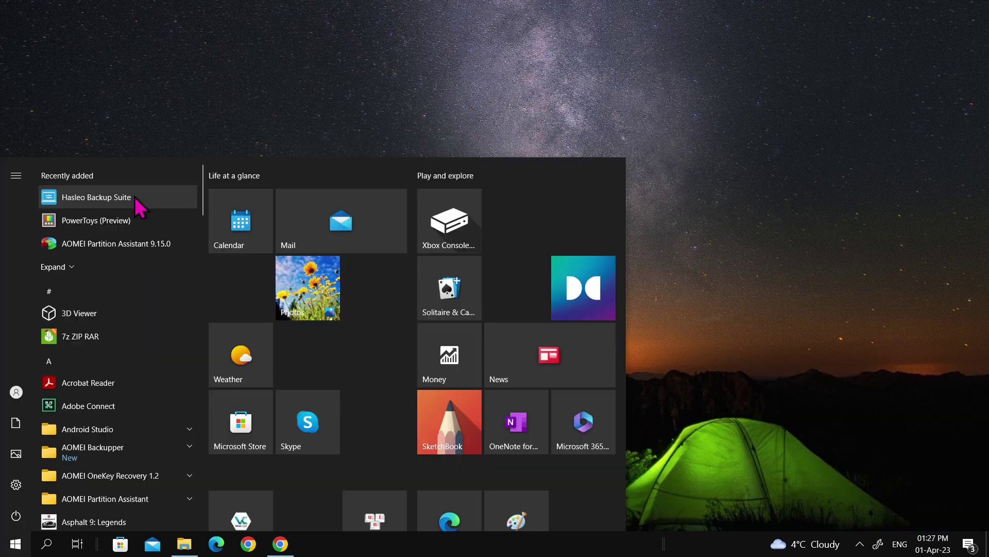
# Step: Launch Hasleo Backup Suite, skip the storage-folder prompt, and start a disk clone from Disk 1
pyautogui.click(131, 196)
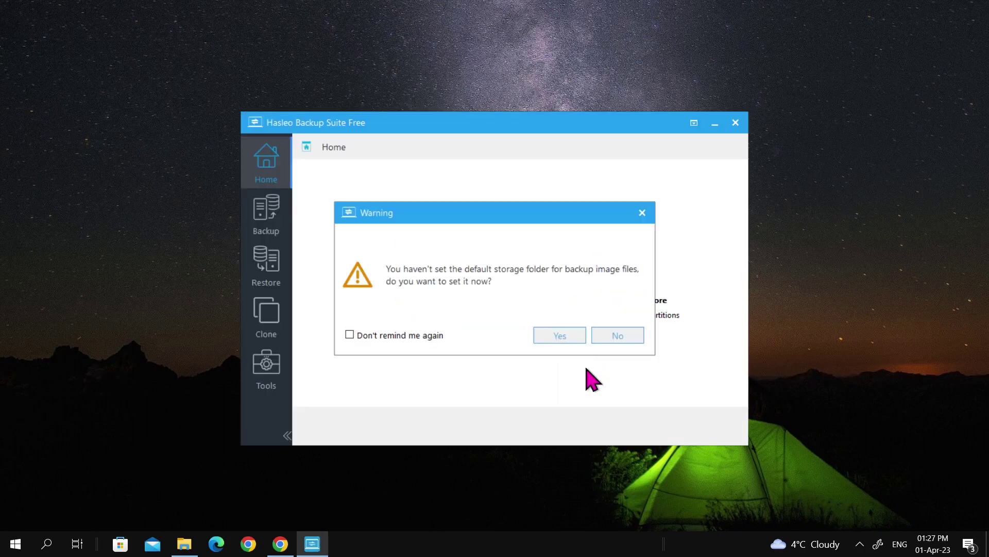
pyautogui.click(638, 338)
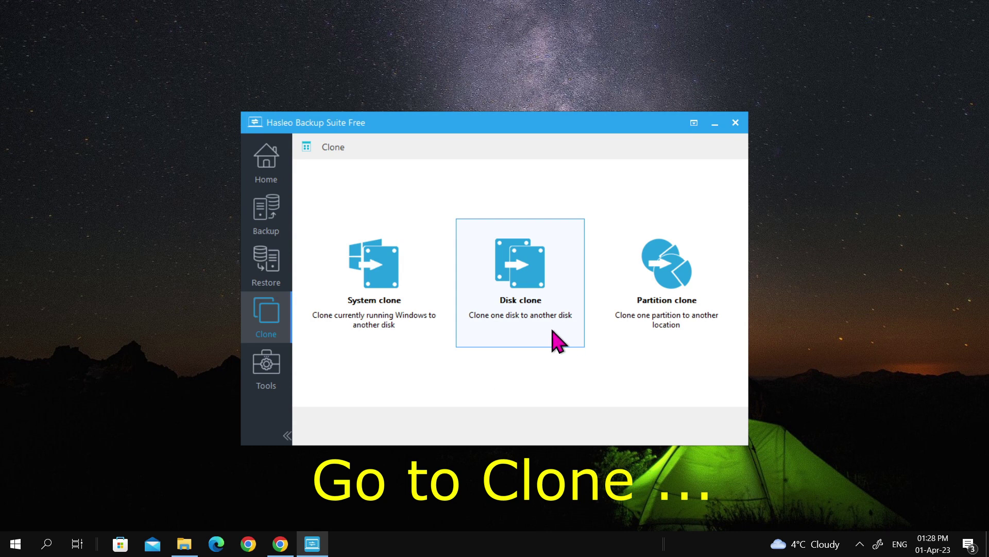
pyautogui.click(557, 342)
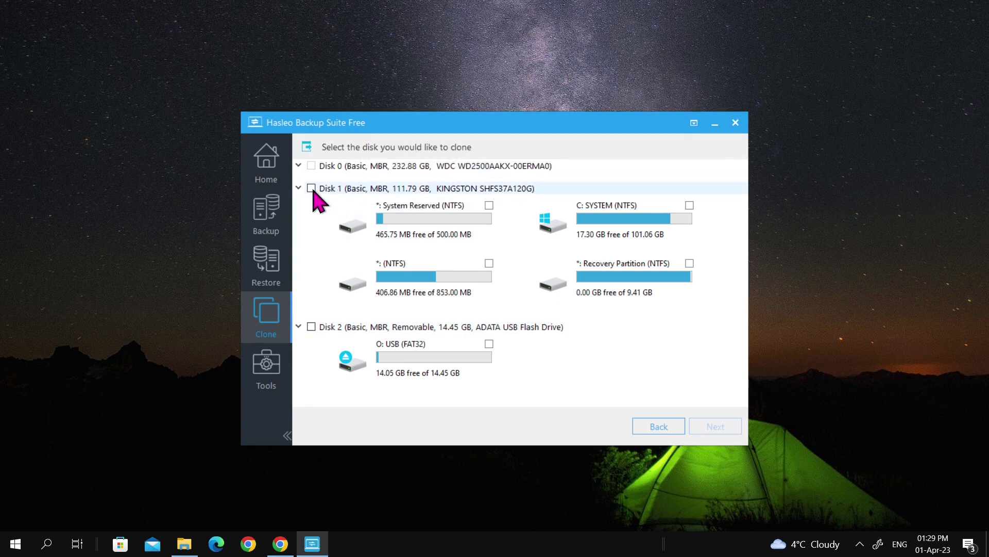
pyautogui.click(311, 189)
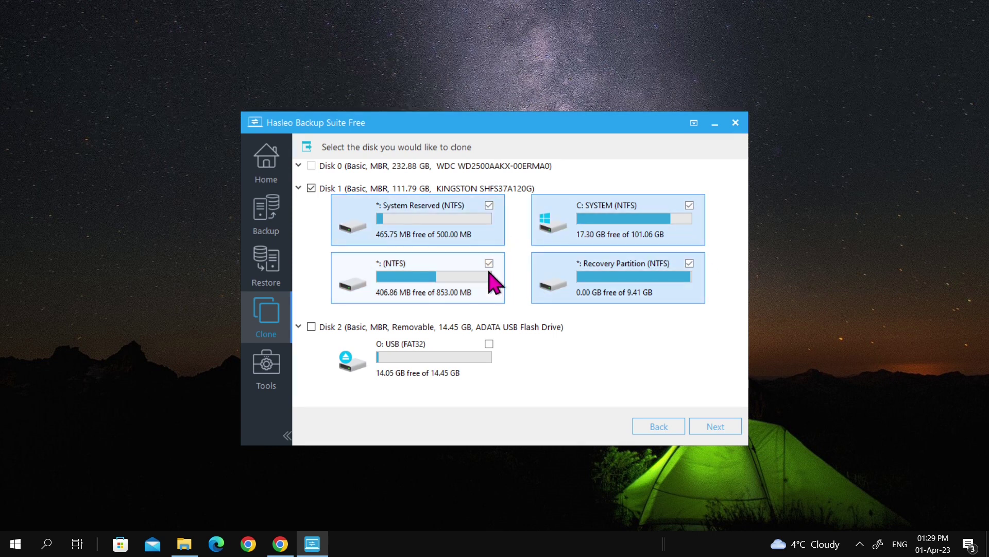
pyautogui.click(715, 428)
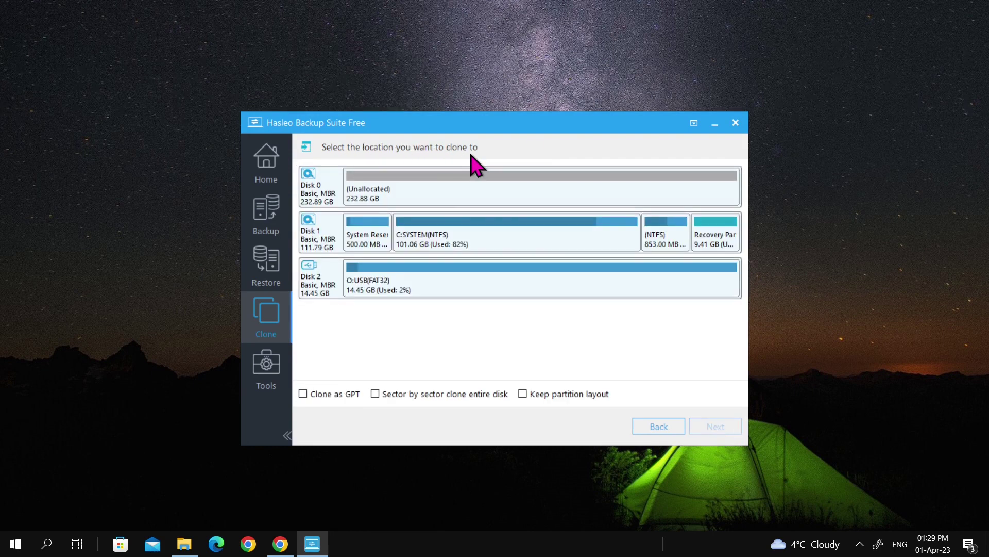
# Step: Pick the unallocated 232.89 GB Disk 0 as the target and continue to the layout review
pyautogui.click(329, 197)
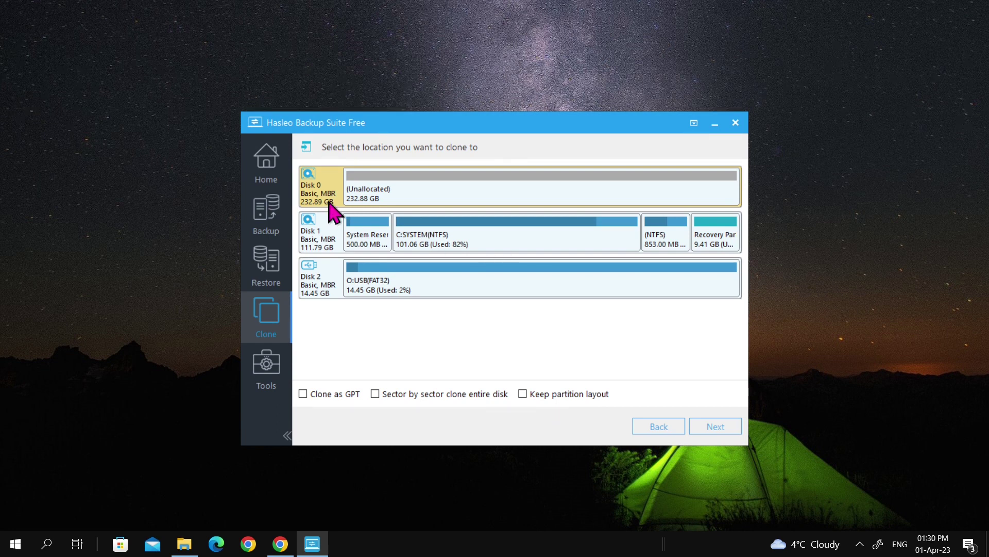
pyautogui.click(716, 427)
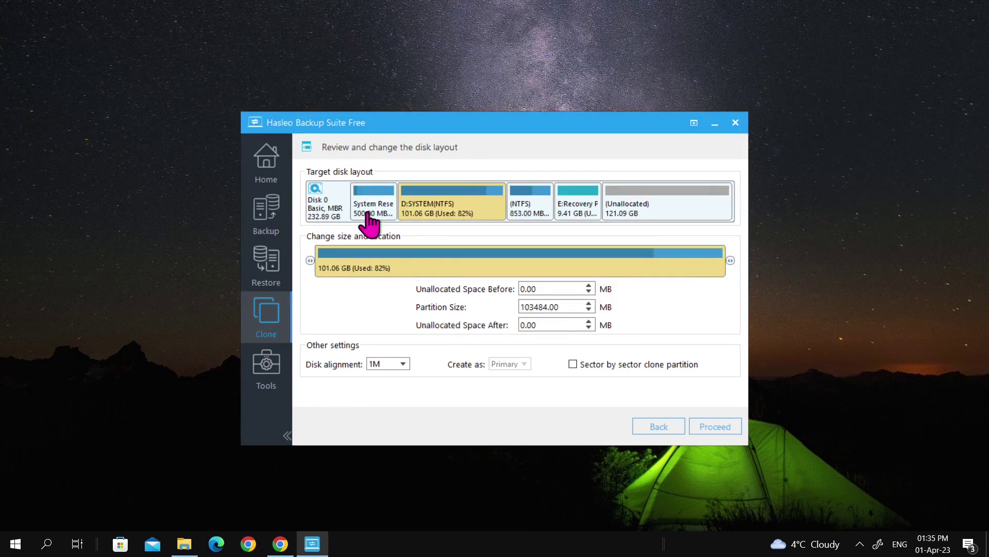
pyautogui.click(375, 217)
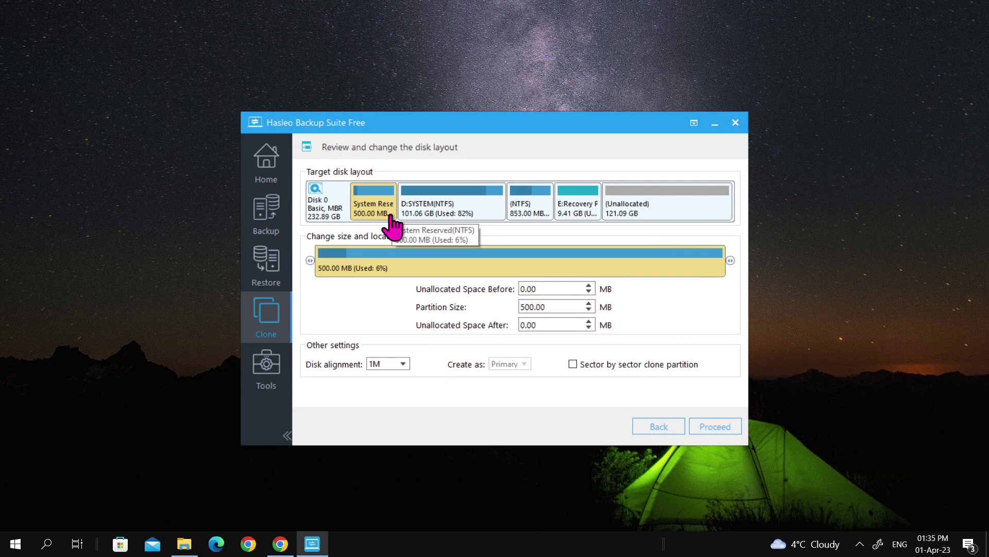
pyautogui.click(489, 214)
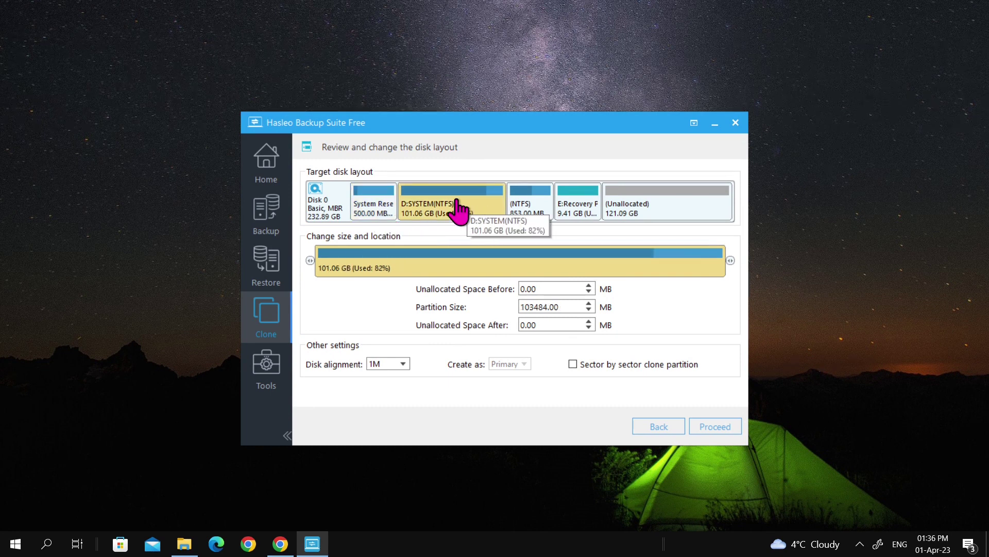
pyautogui.click(527, 211)
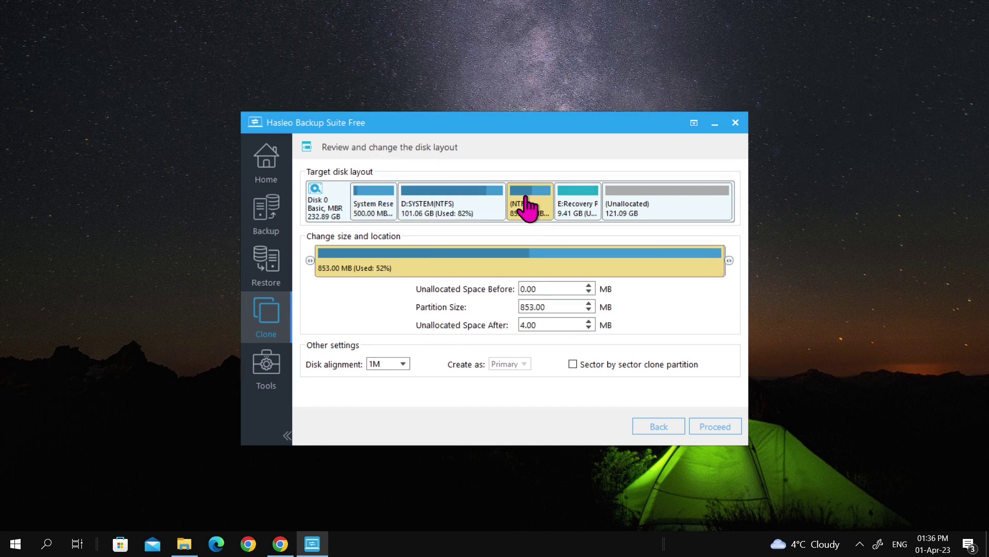
pyautogui.click(567, 208)
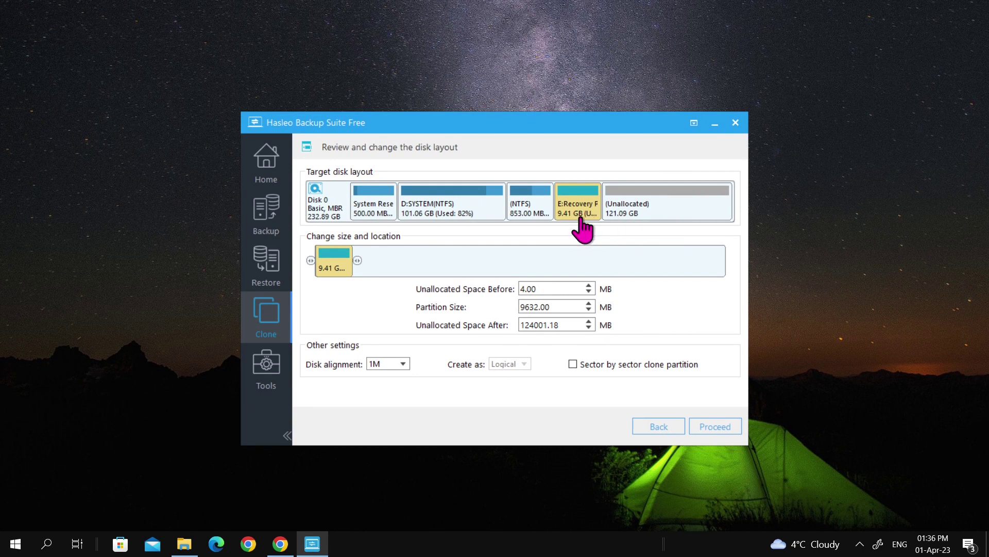
pyautogui.moveTo(358, 261); pyautogui.dragTo(732, 262)
pyautogui.click(464, 216)
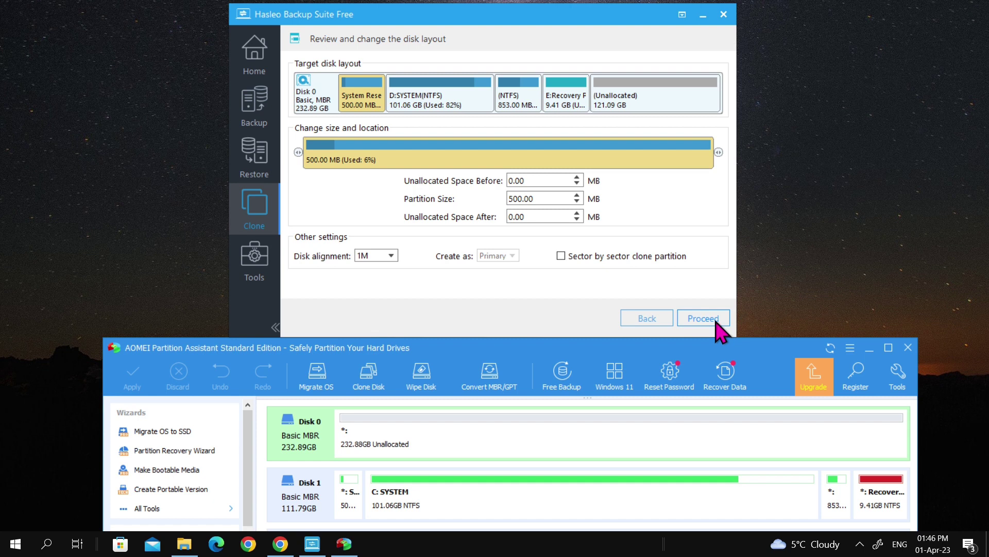
# Step: Run the clone onto Disk 0, accepting each AOMEI disk-properties reload until it reaches 100%
pyautogui.click(715, 322)
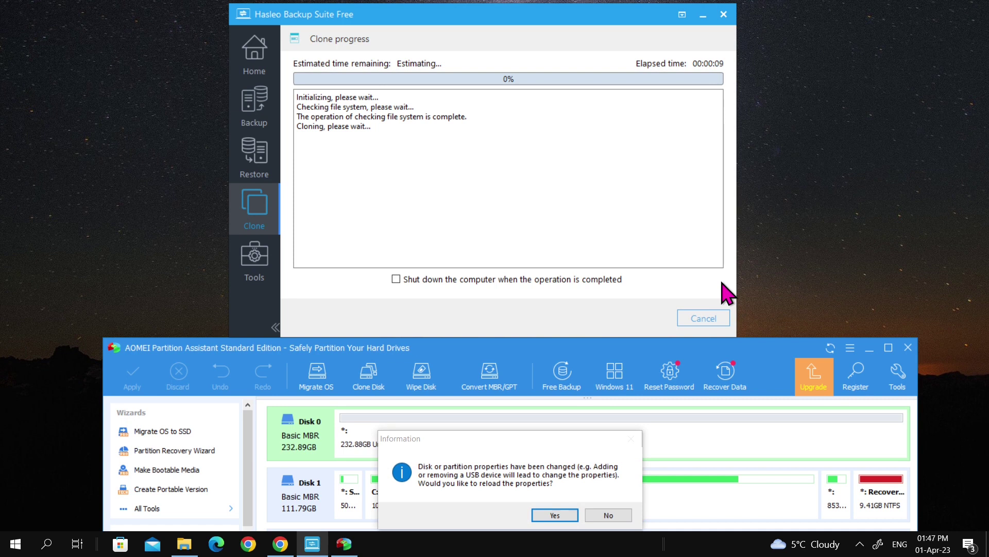
pyautogui.click(567, 519)
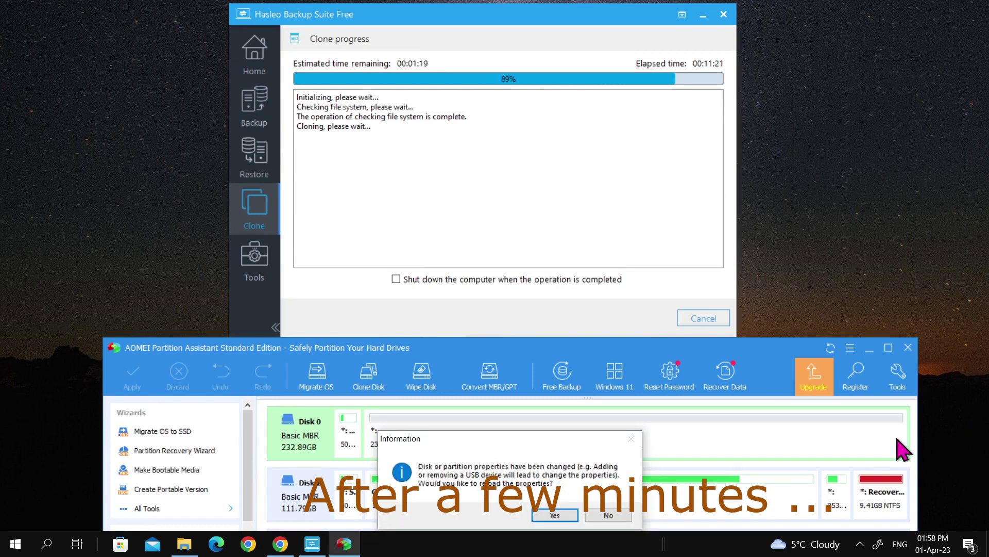
pyautogui.click(570, 525)
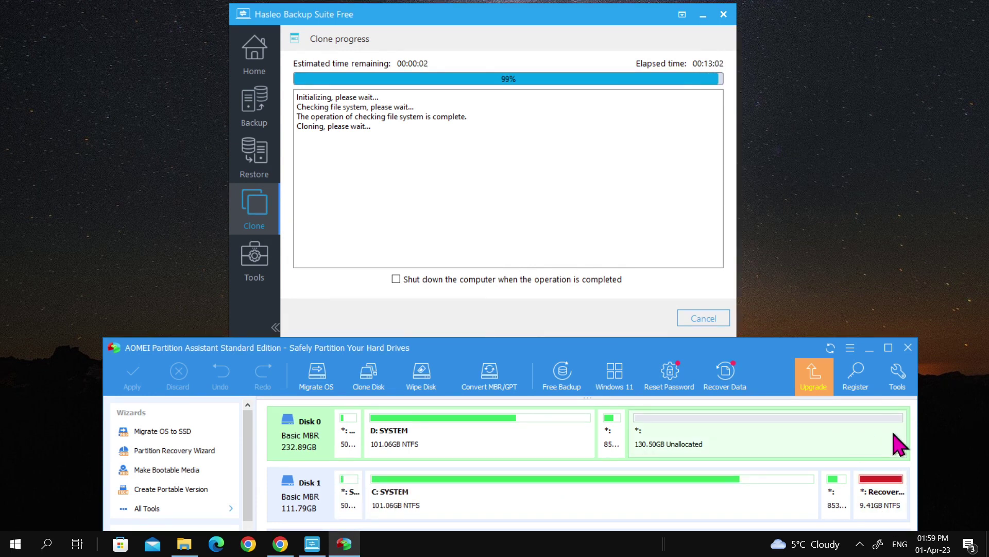
pyautogui.click(556, 512)
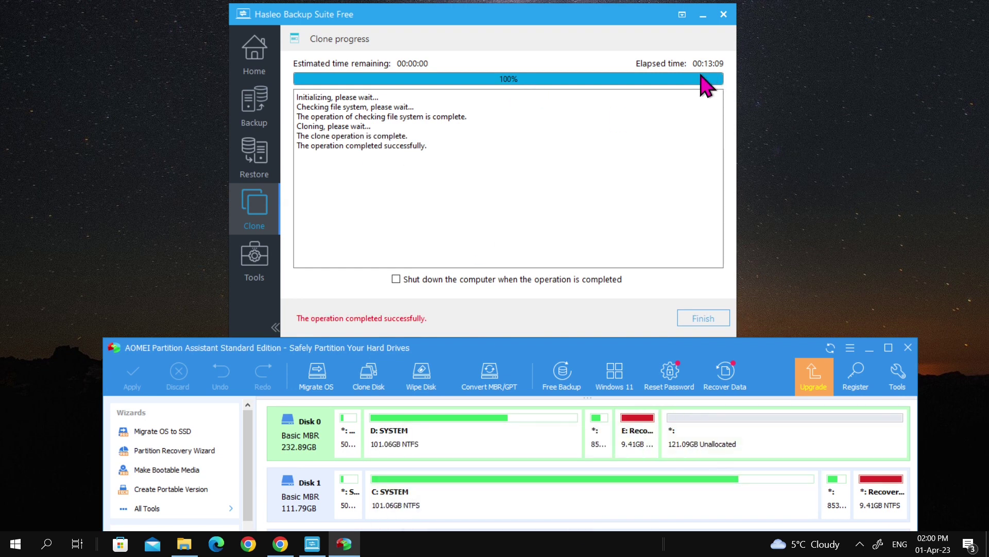
# Step: Close the finished clone and merge Disk 0's 121.09GB unallocated space into D: SYSTEM
pyautogui.click(714, 319)
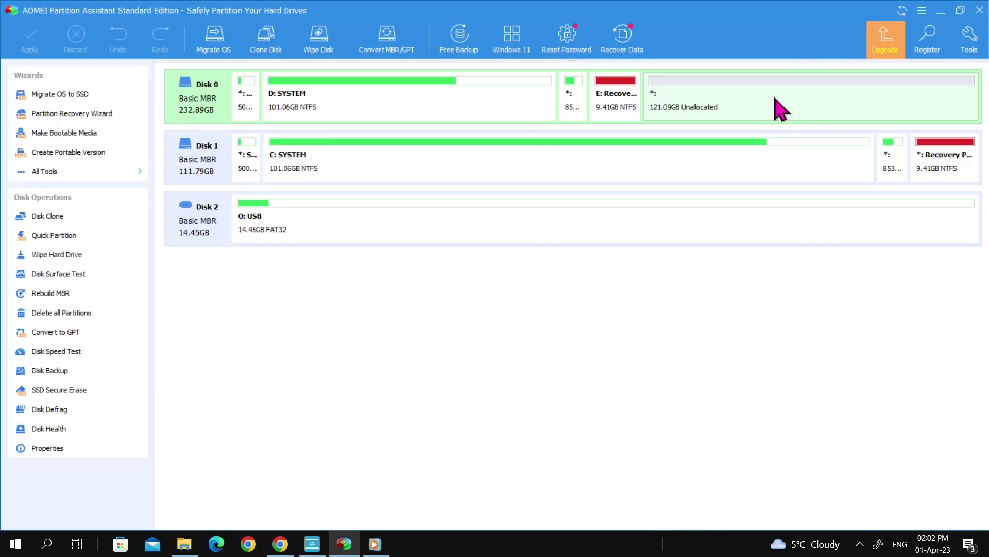
pyautogui.click(427, 107)
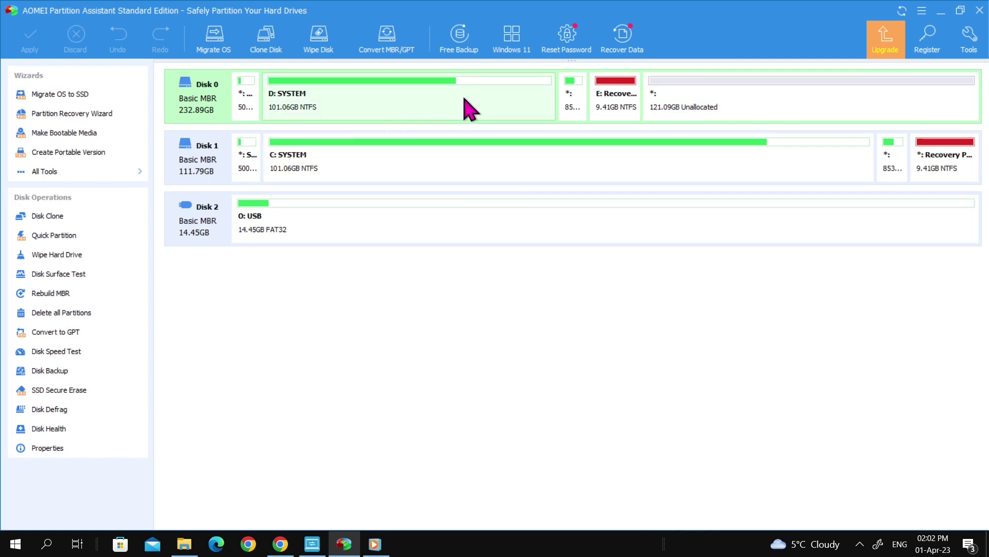
pyautogui.click(783, 109)
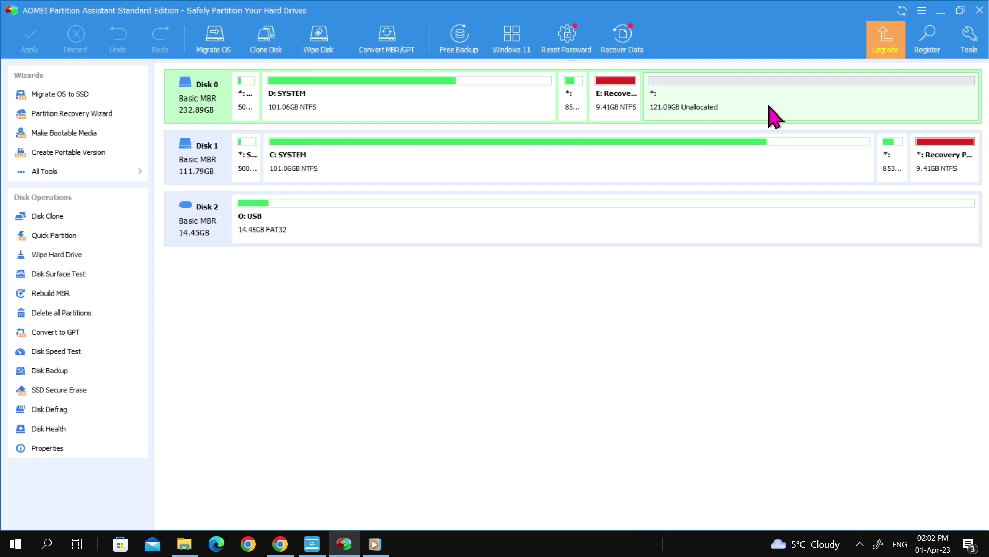
pyautogui.rightClick(769, 107)
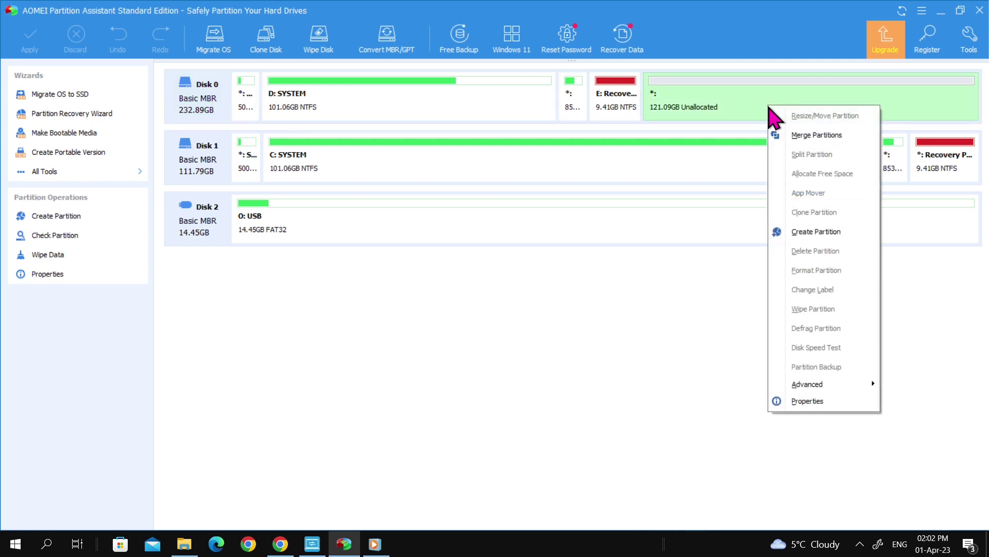
pyautogui.click(838, 136)
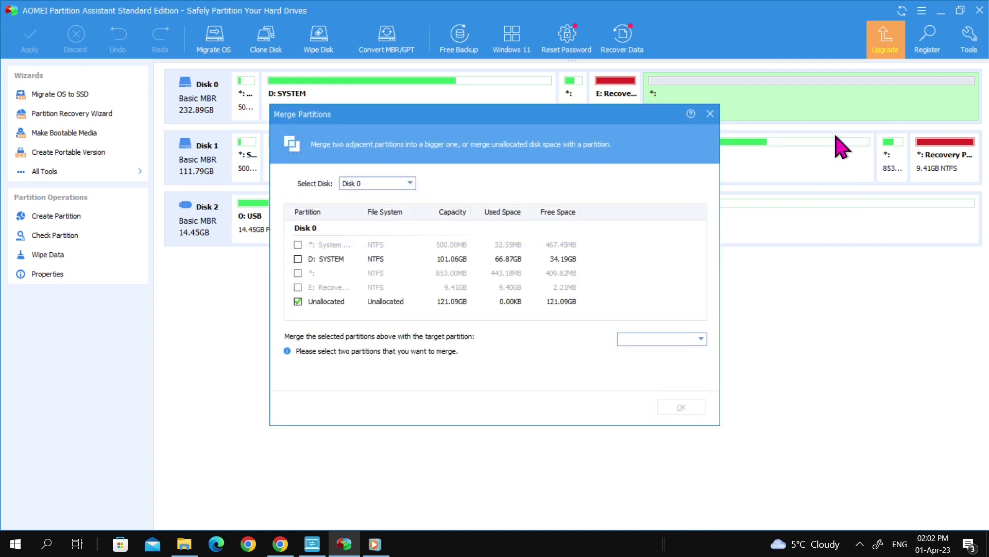
pyautogui.click(292, 287)
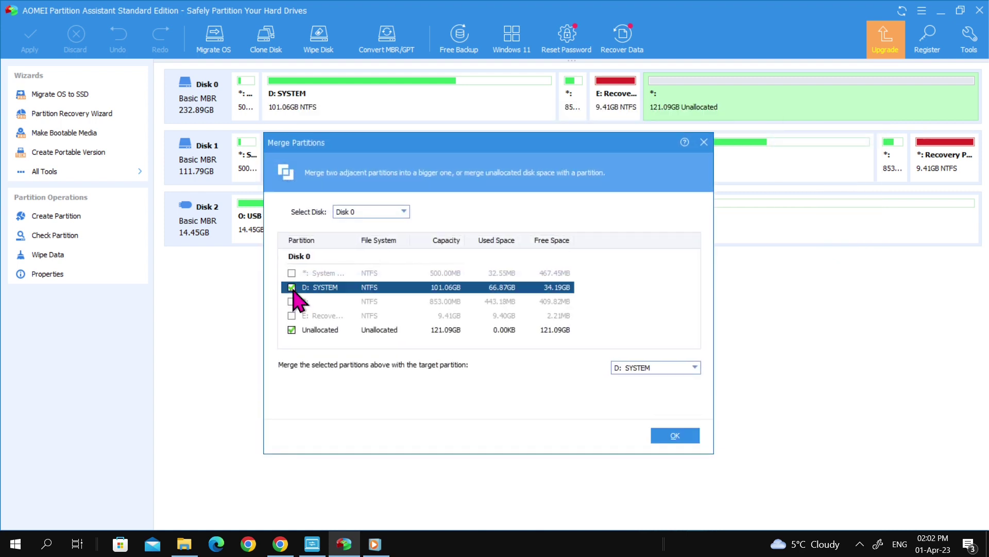
pyautogui.click(684, 437)
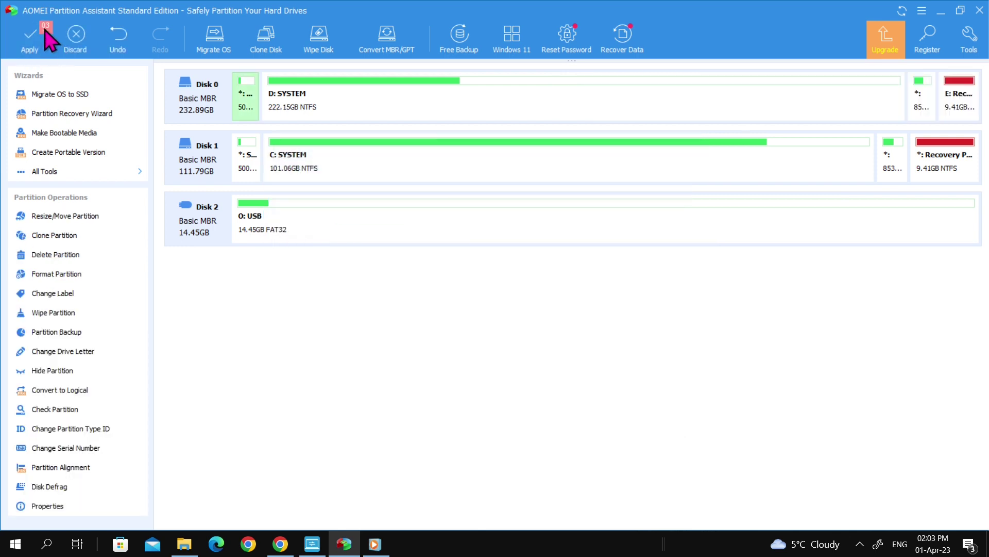
# Step: Review and apply the three pending operations, extending D: SYSTEM to 222.15 GB
pyautogui.moveTo(50, 41)
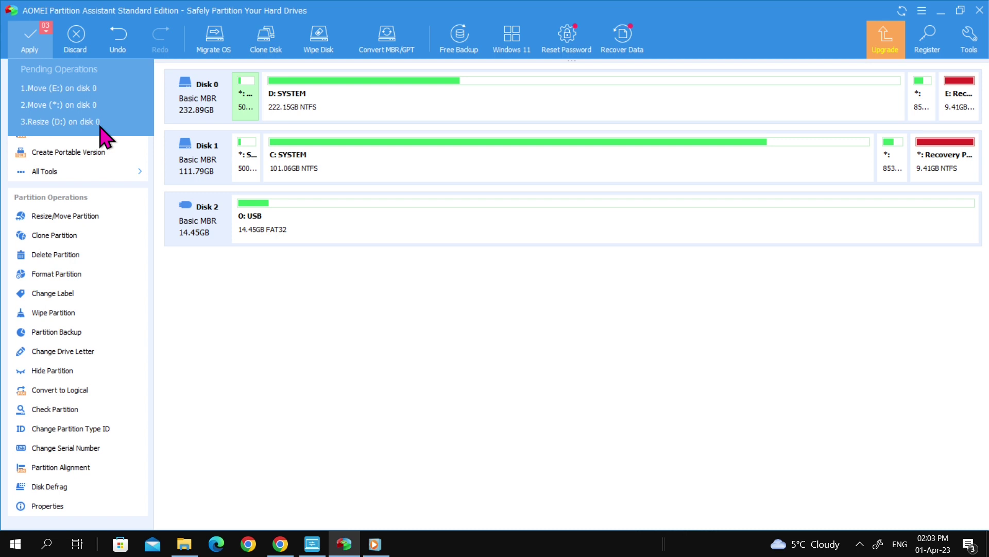
pyautogui.click(34, 53)
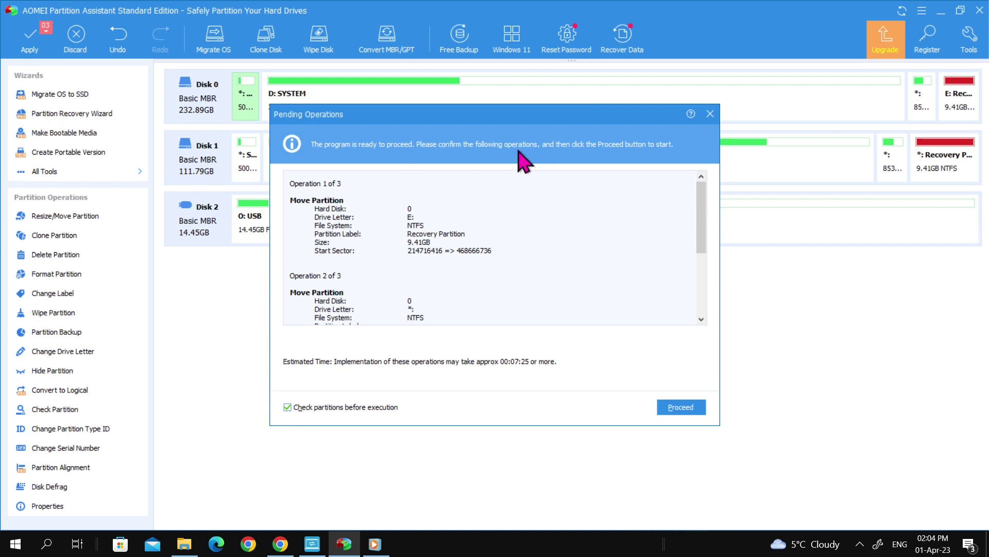
pyautogui.scroll(-3, 397, 294)
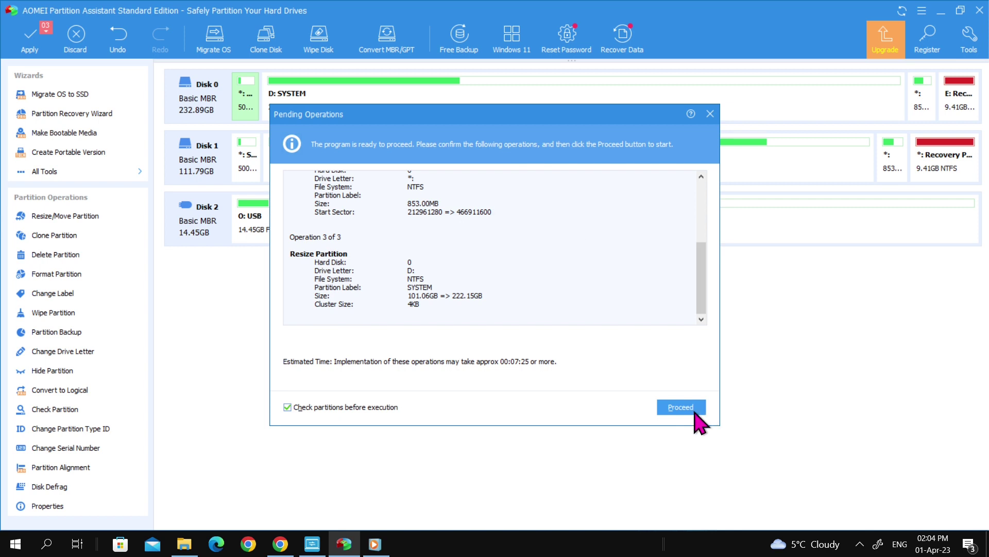
pyautogui.click(693, 409)
pyautogui.click(505, 308)
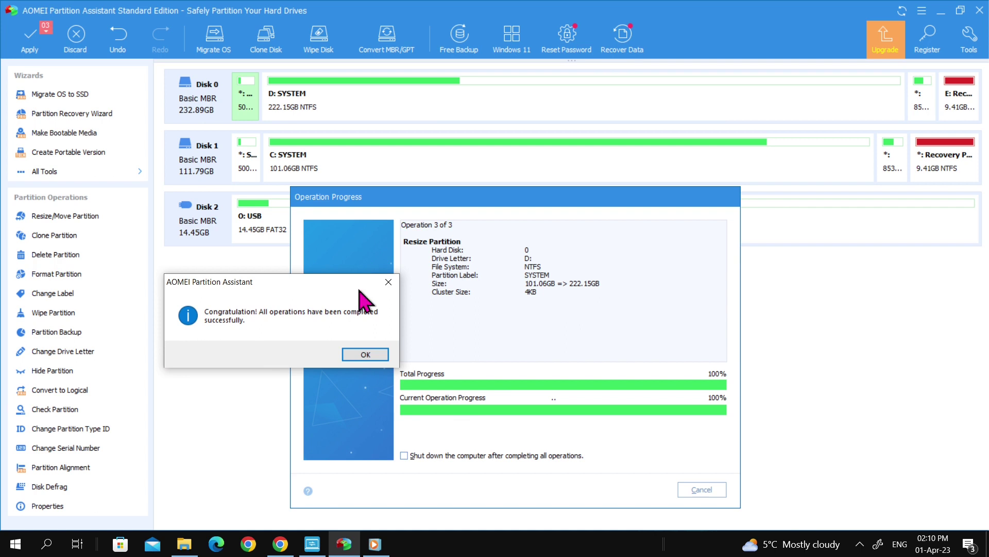
pyautogui.click(629, 212)
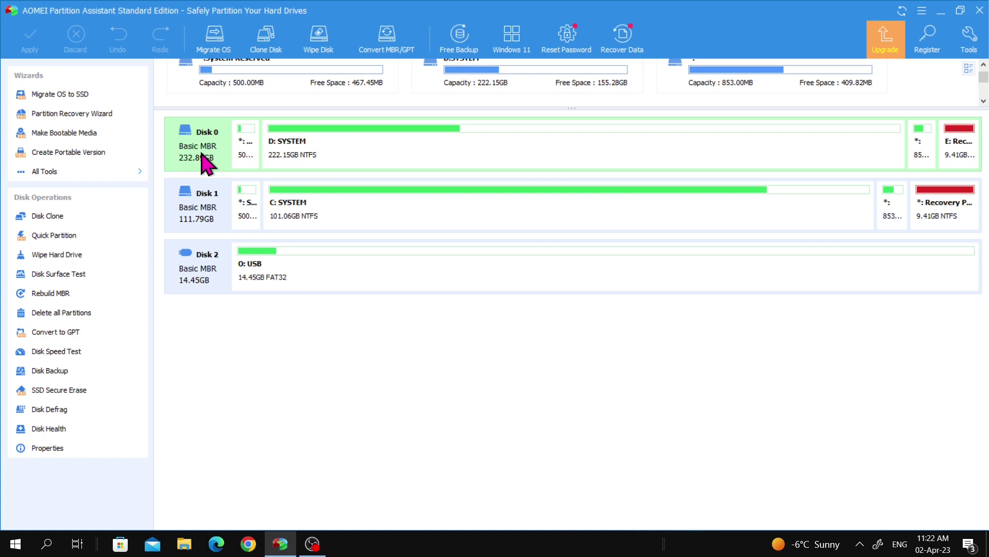
# Step: Queue a Rebuild MBR operation on Disk 0
pyautogui.rightClick(222, 164)
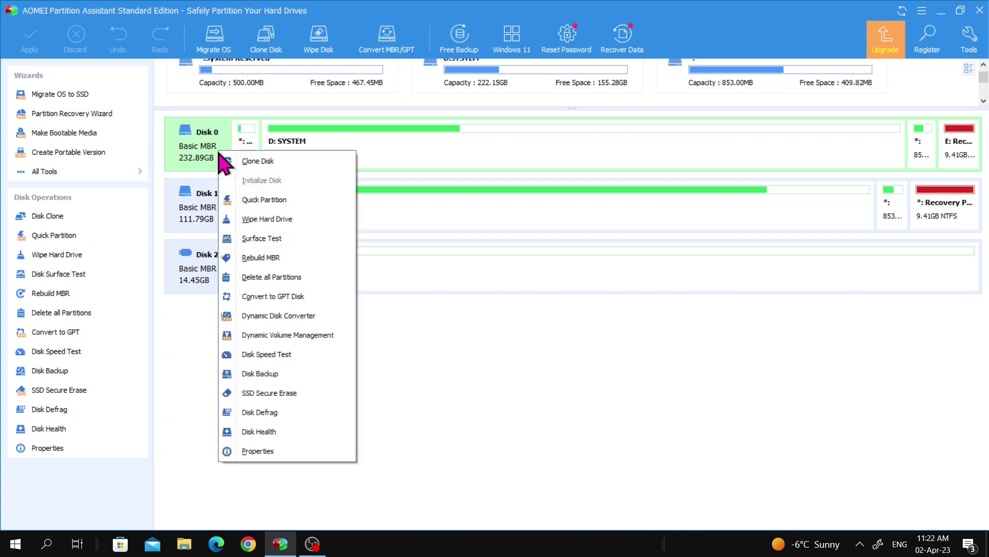
pyautogui.click(294, 259)
pyautogui.click(647, 325)
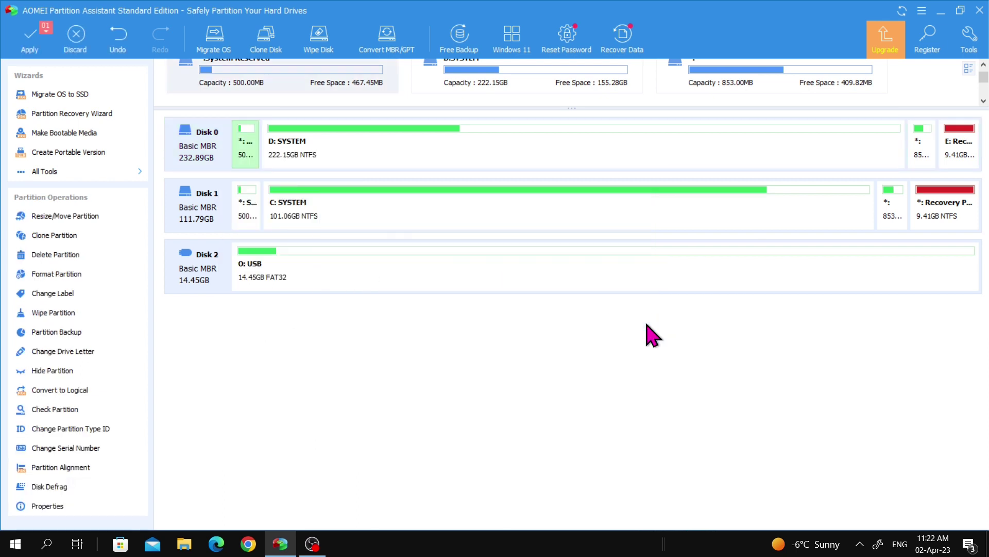
# Step: Apply the pending Rebuild MBR operation and acknowledge its successful completion
pyautogui.moveTo(49, 32)
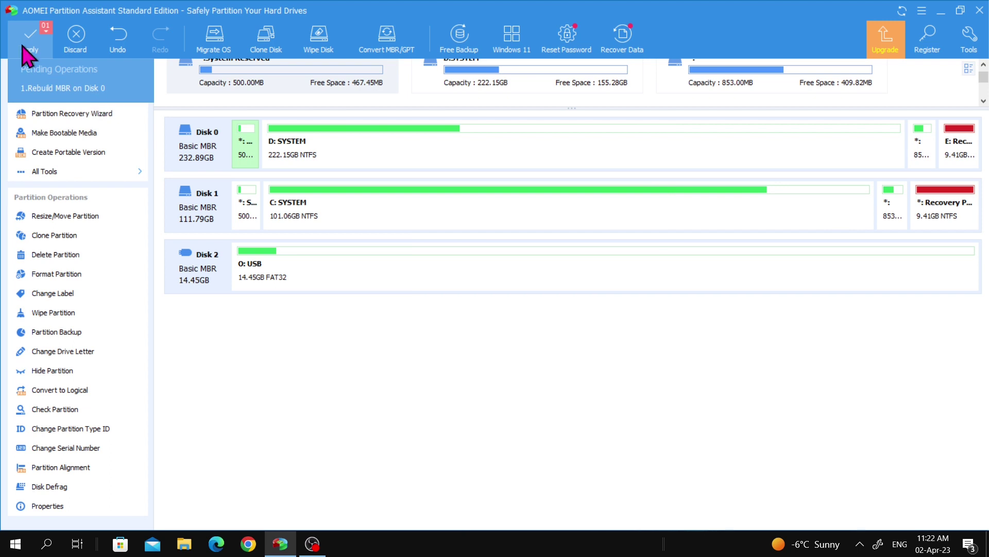
pyautogui.click(37, 47)
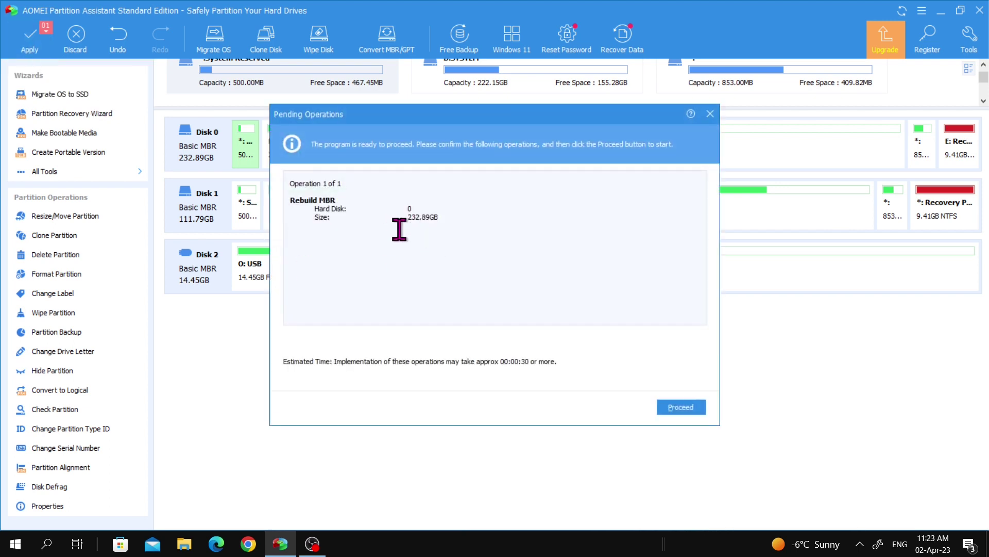
pyautogui.click(685, 408)
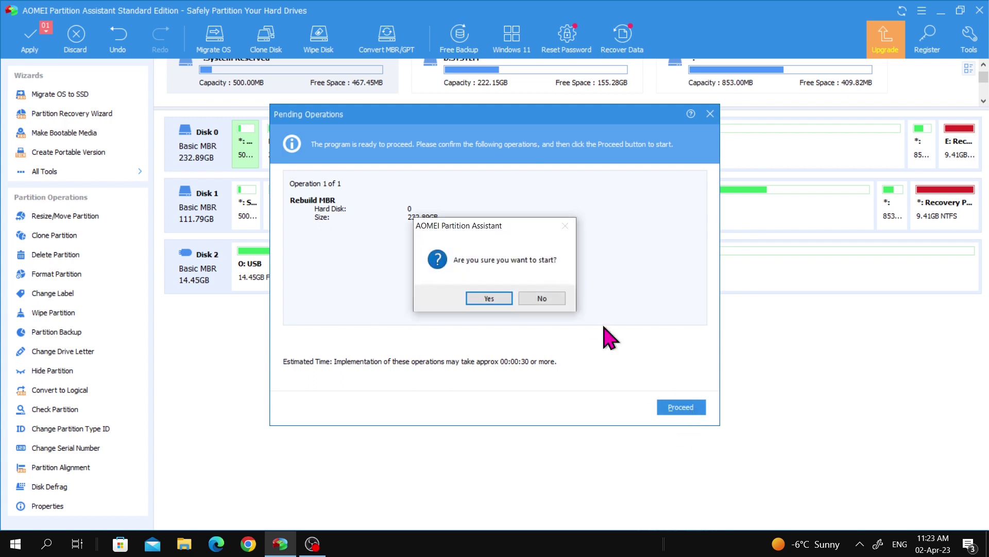
pyautogui.click(498, 299)
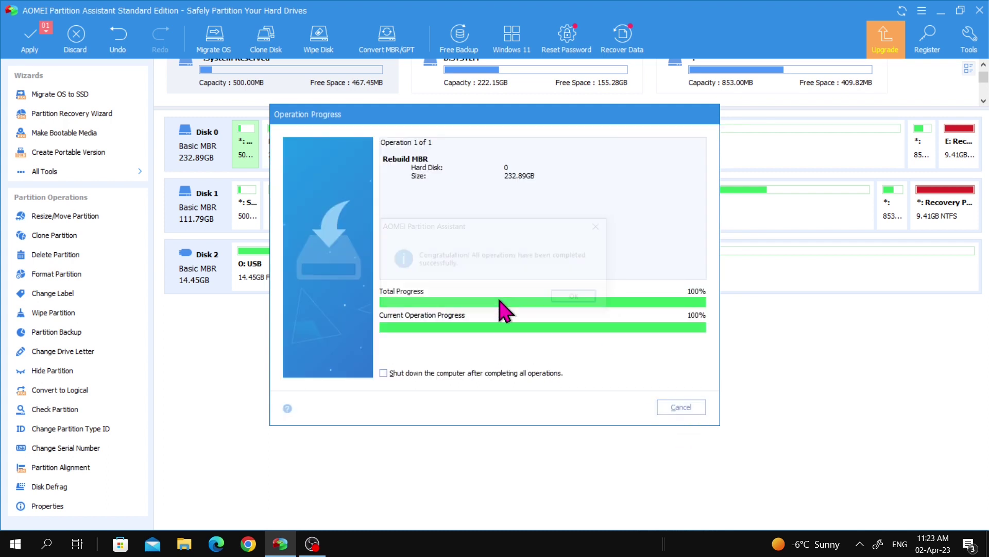
pyautogui.click(575, 298)
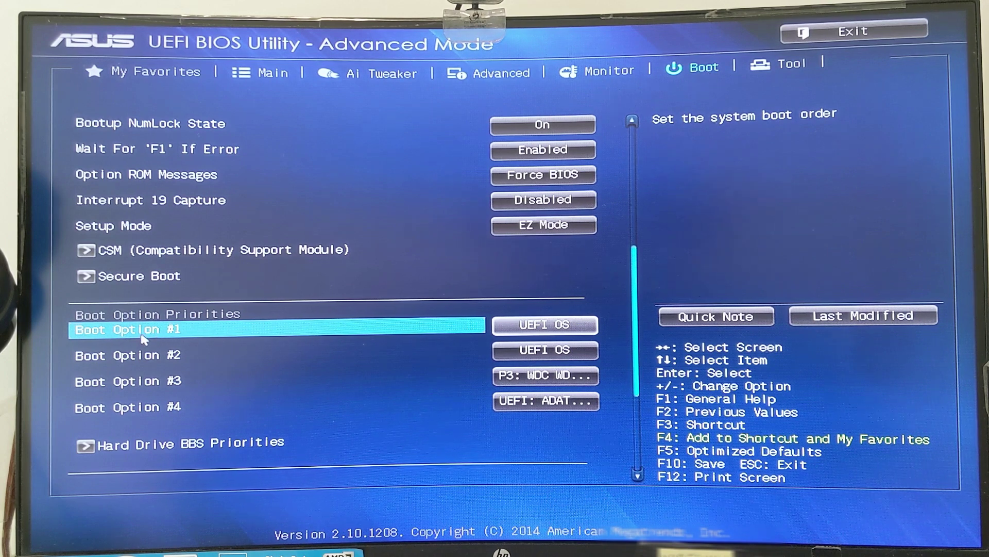
# Step: Set Boot Option #1 to the P3: WDC hard drive, then Save Changes & Reset
pyautogui.click(576, 330)
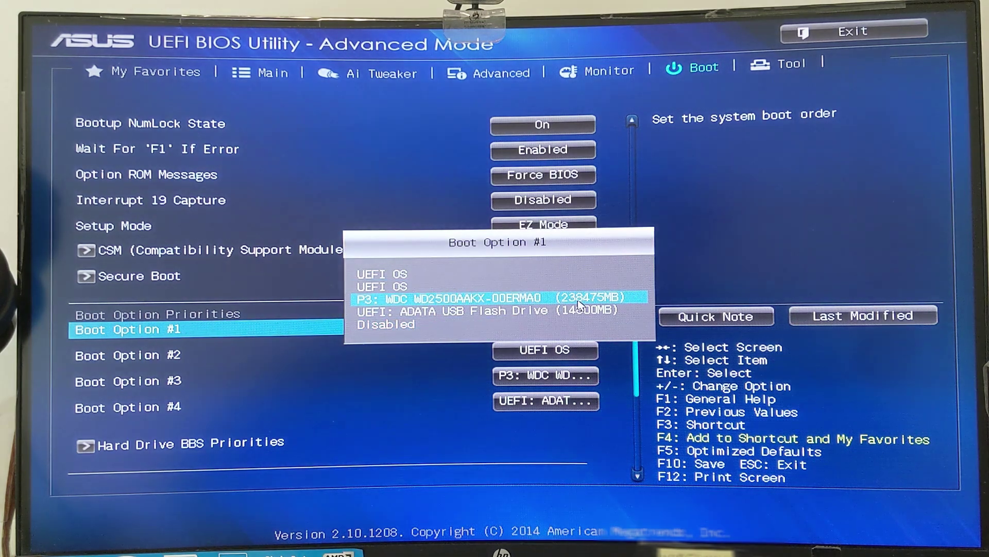
pyautogui.click(579, 304)
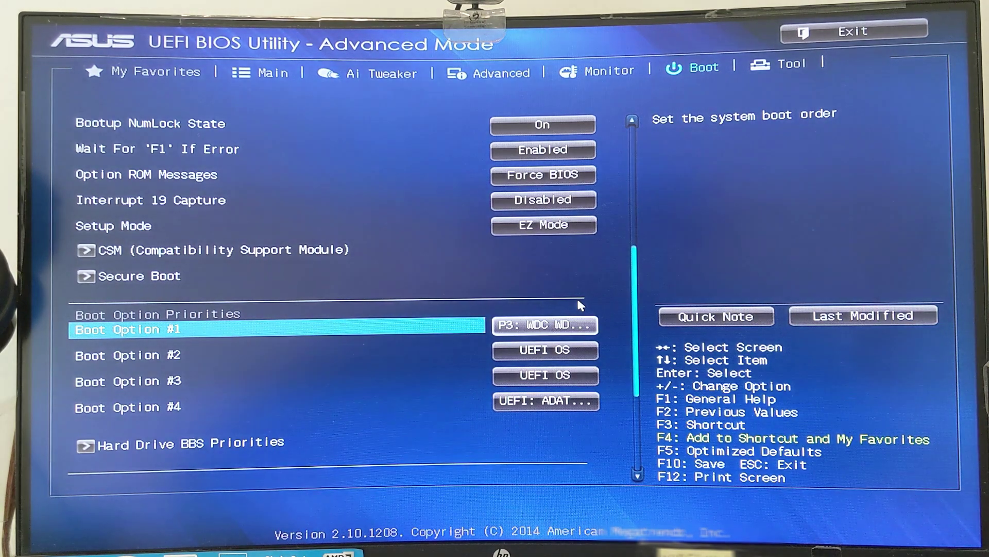
pyautogui.click(868, 36)
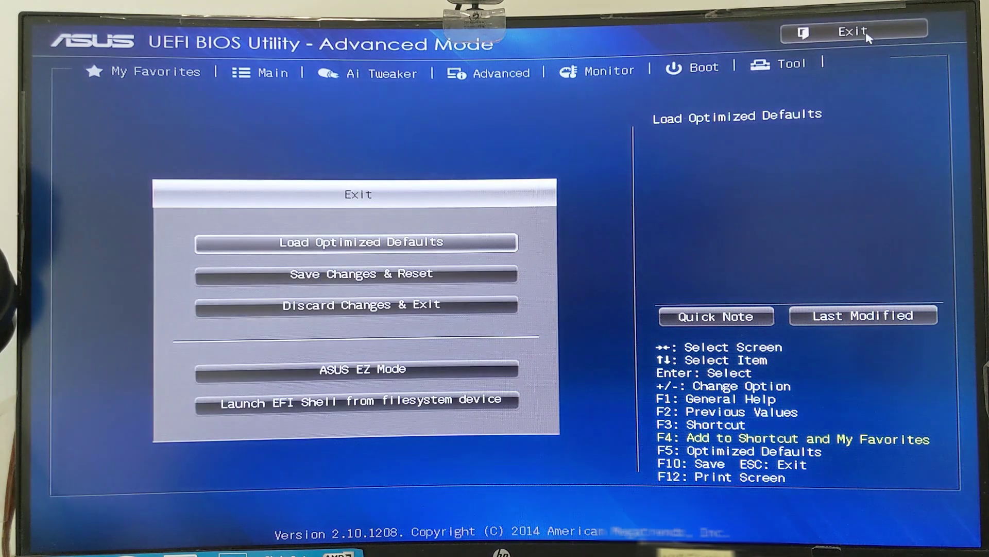
pyautogui.click(436, 276)
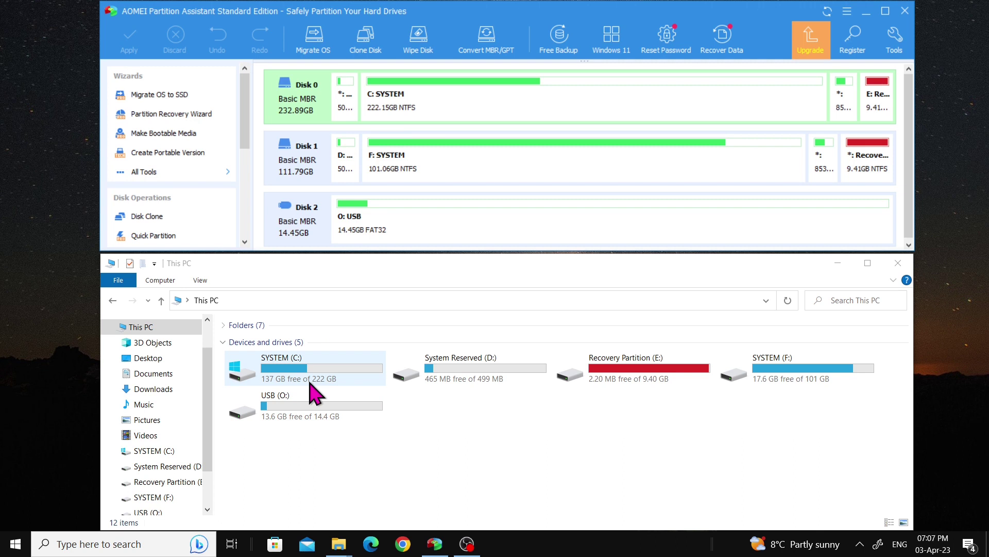
# Step: Queue Advanced > Hide Partition for Disk 0's E: Recovery partition
pyautogui.click(871, 160)
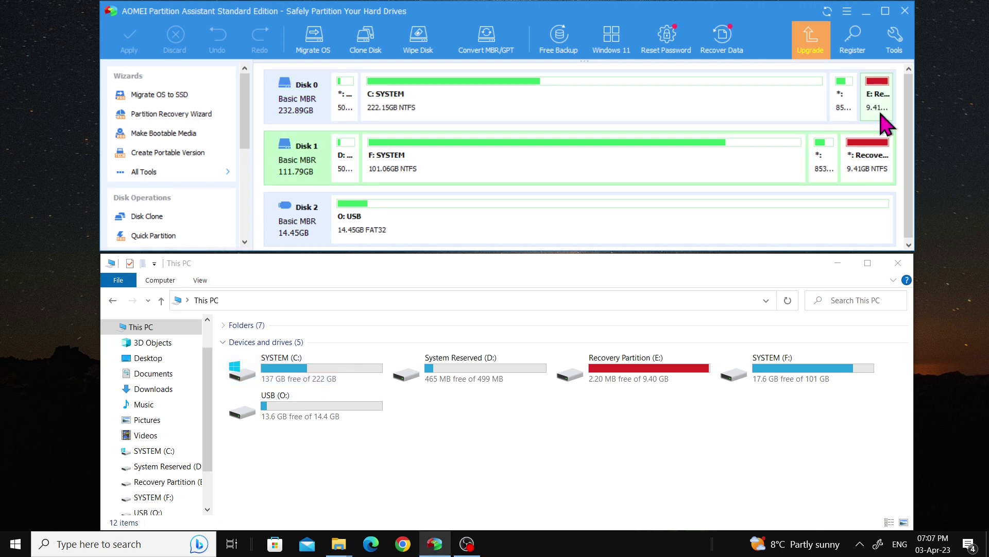
pyautogui.rightClick(881, 116)
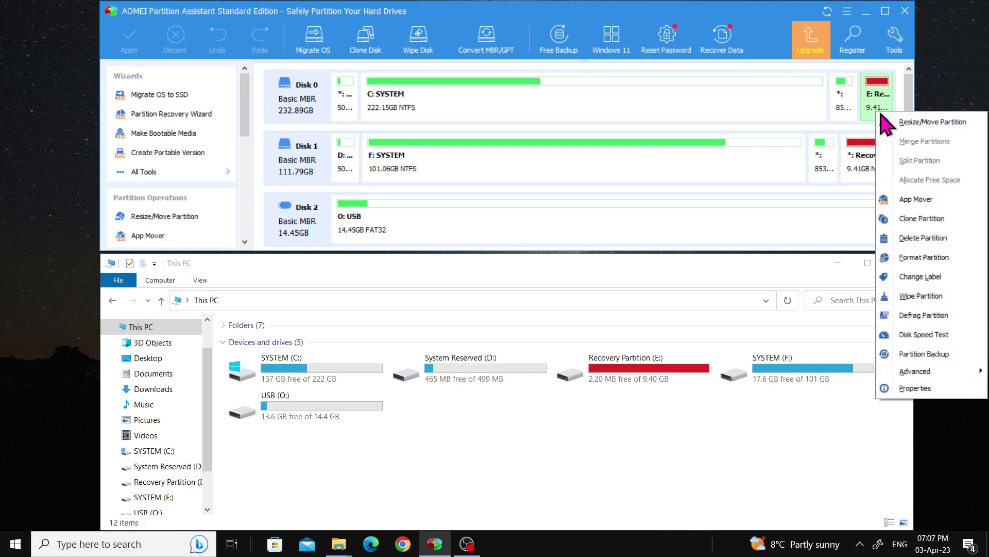
pyautogui.moveTo(923, 373)
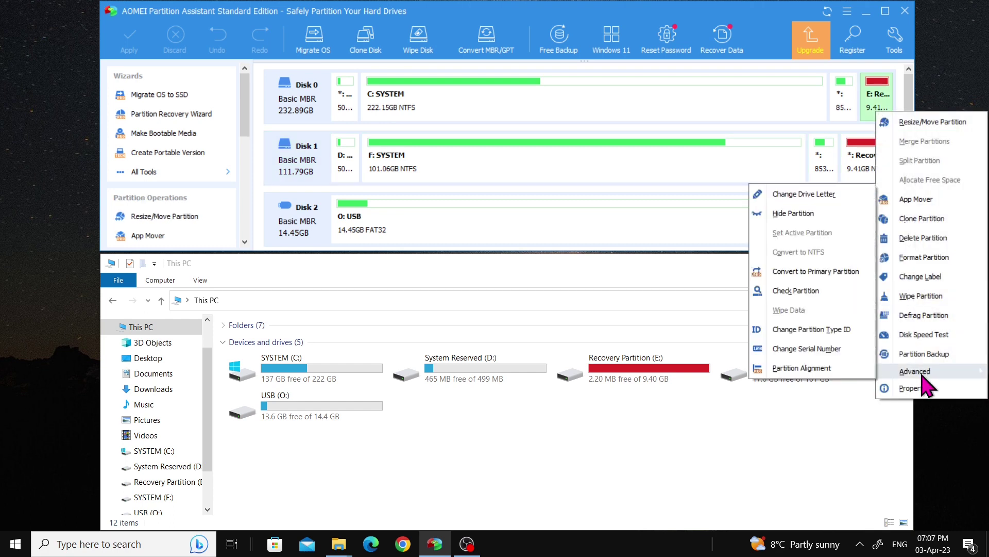
pyautogui.click(820, 214)
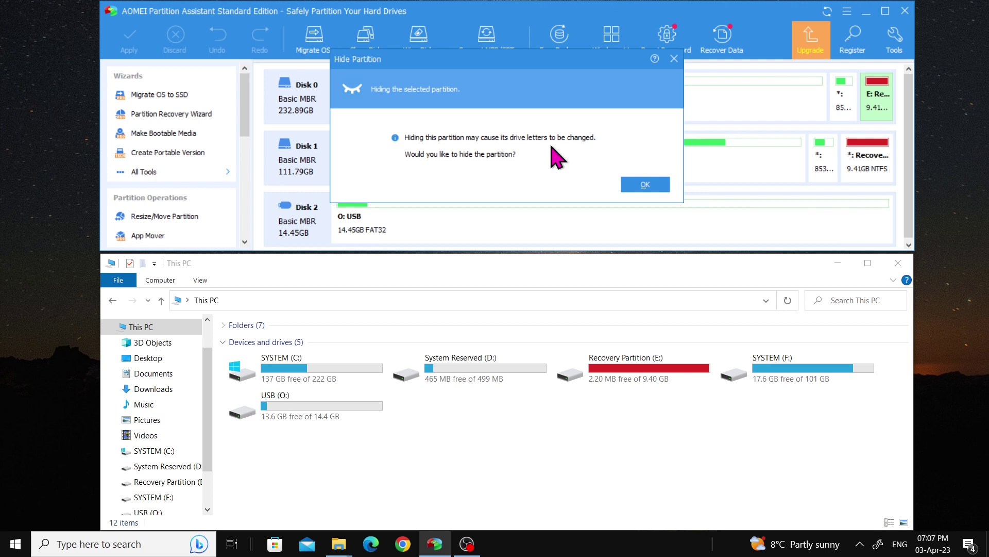
pyautogui.click(646, 184)
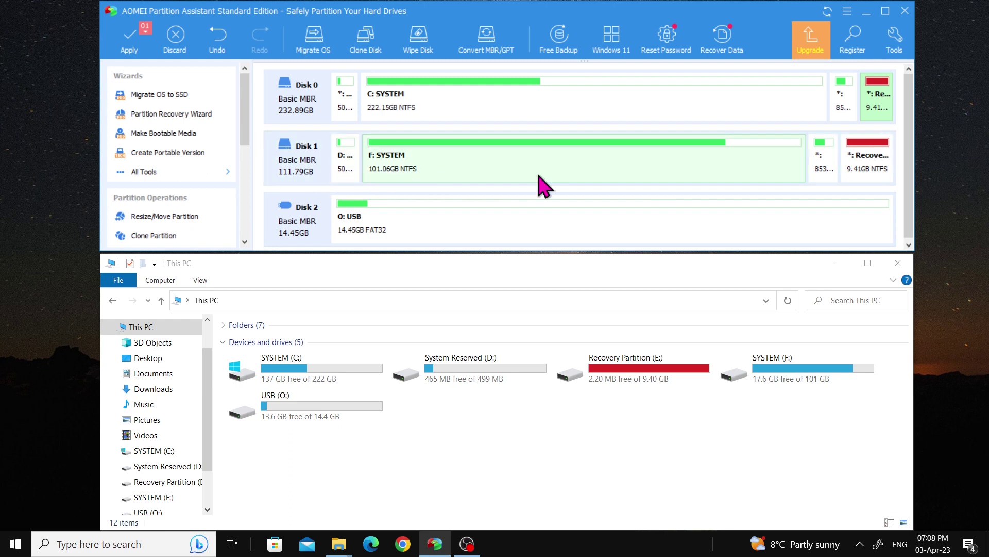
pyautogui.rightClick(316, 170)
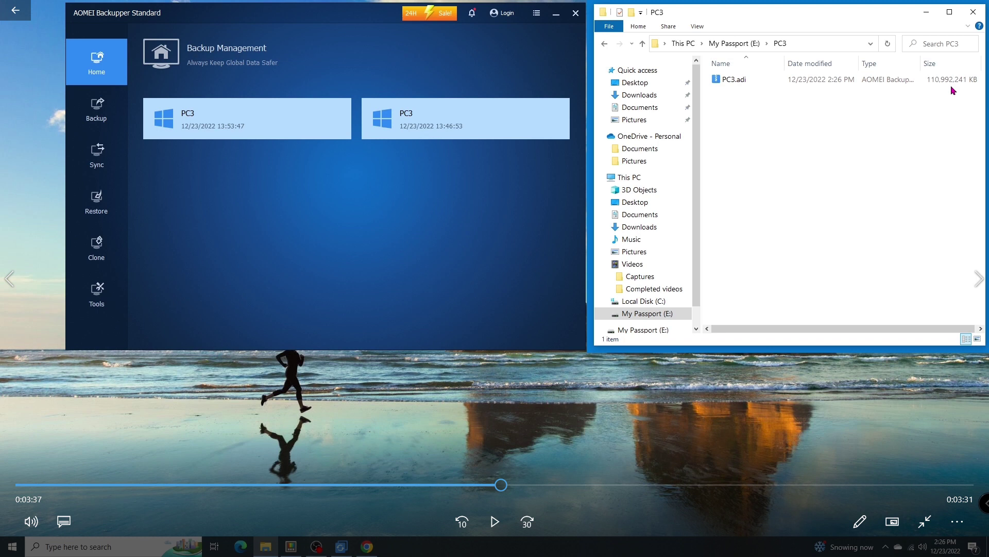
# Step: Search Windows for 'activation' and open the Activation settings page
pyautogui.click(113, 544)
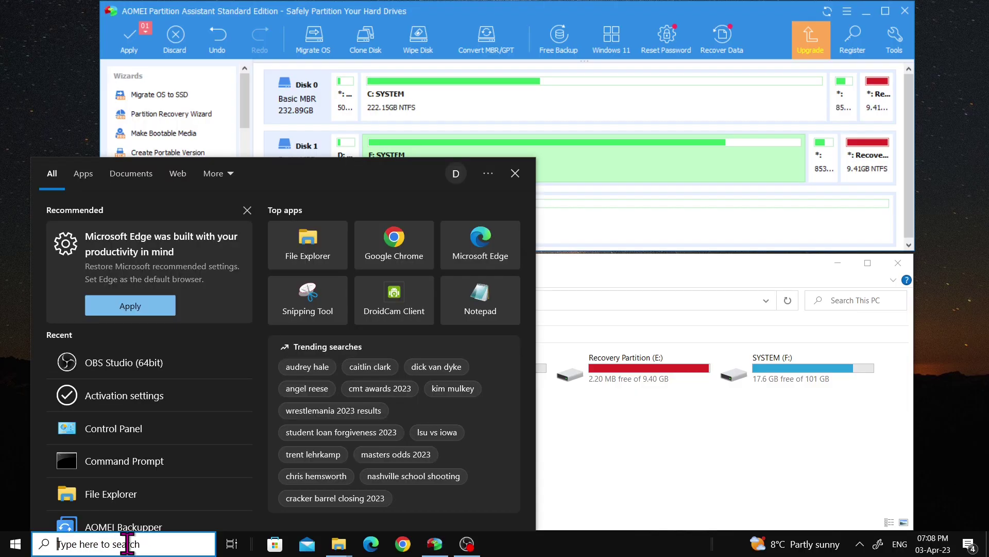
pyautogui.write('acti')
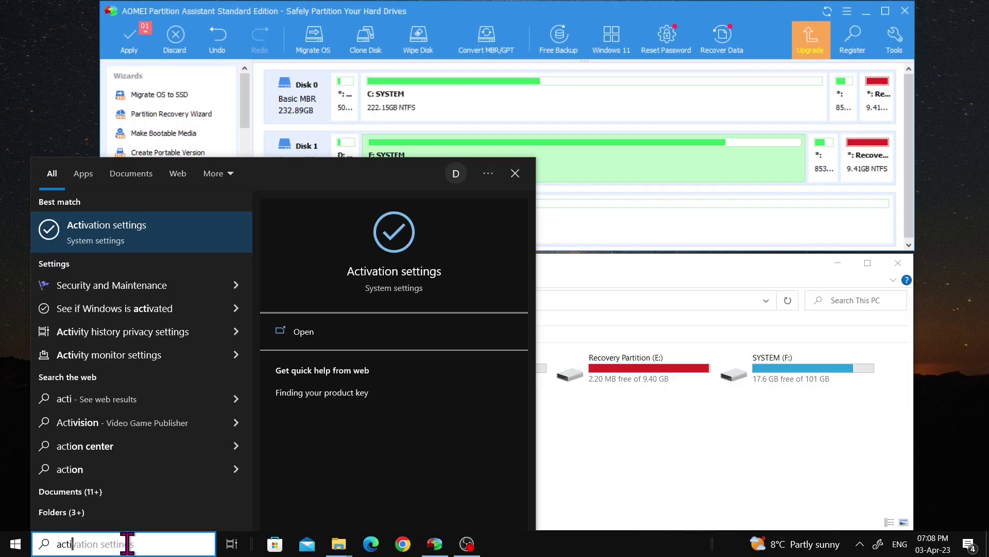
pyautogui.write('vation')
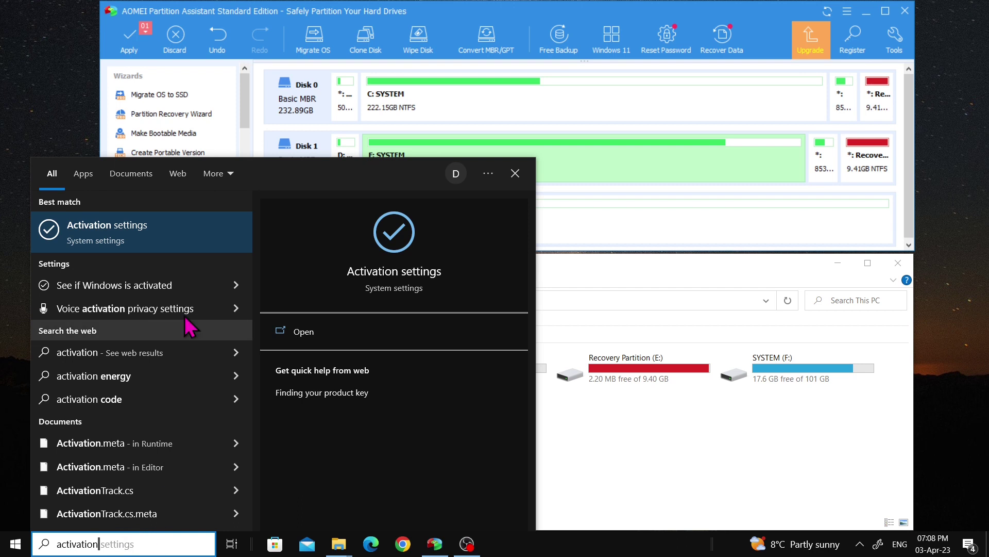
pyautogui.click(180, 237)
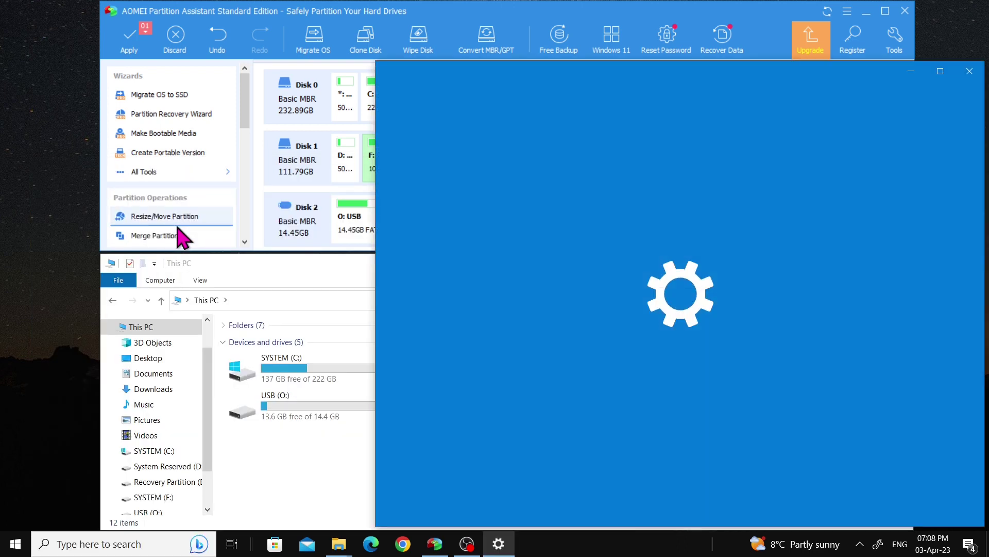